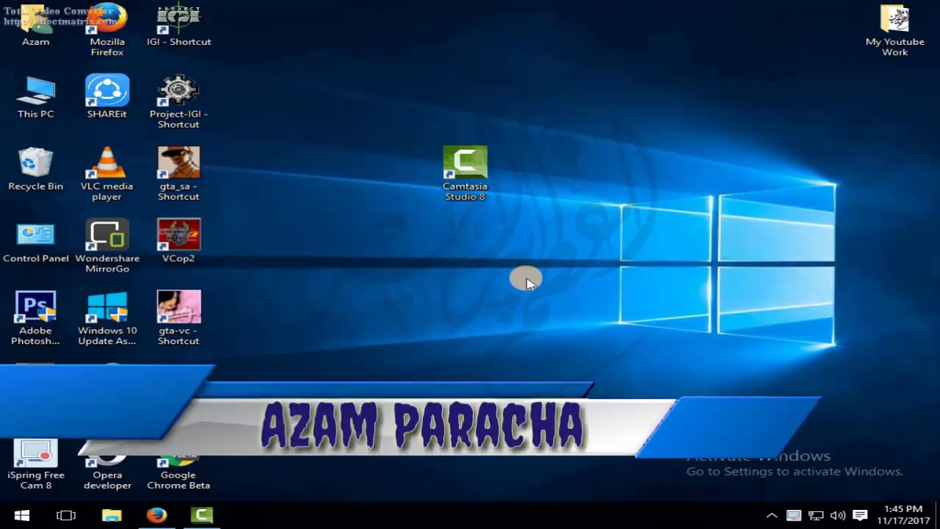
pyautogui.rightClick(346, 234)
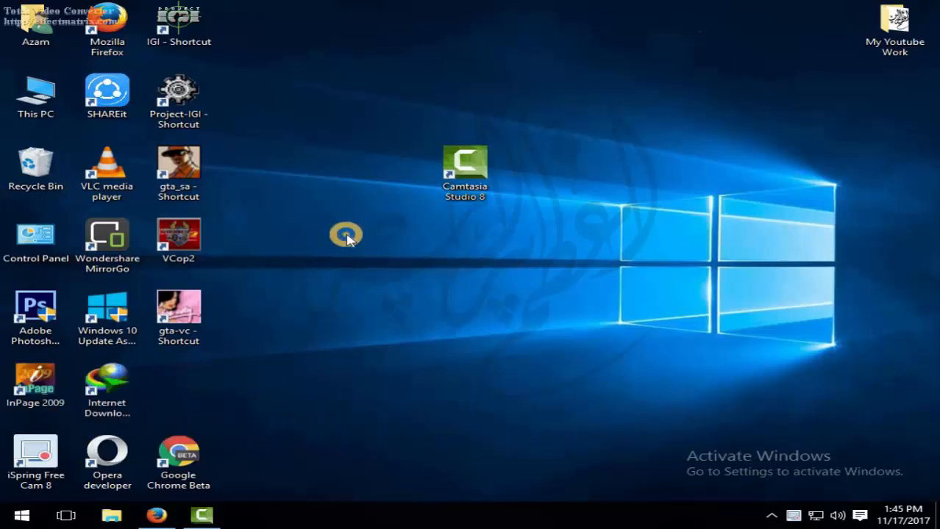
pyautogui.click(395, 277)
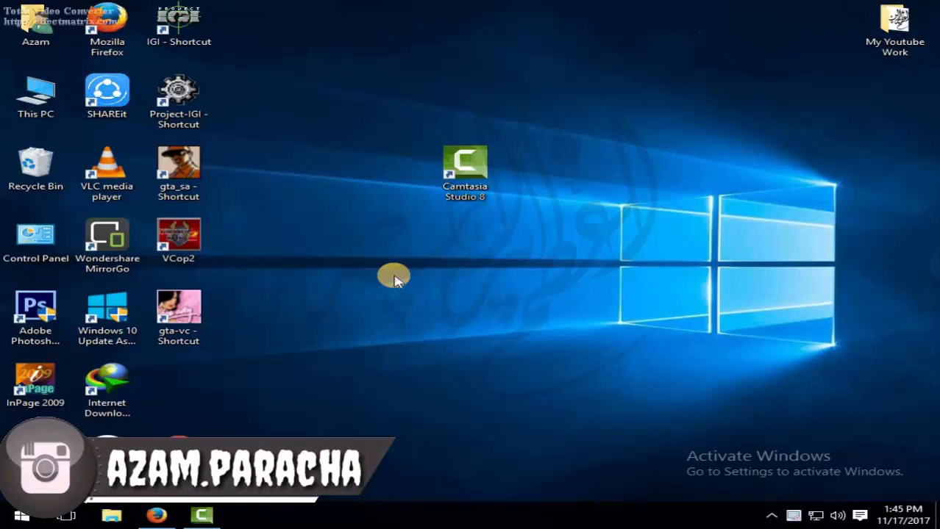
pyautogui.rightClick(370, 245)
pyautogui.click(423, 289)
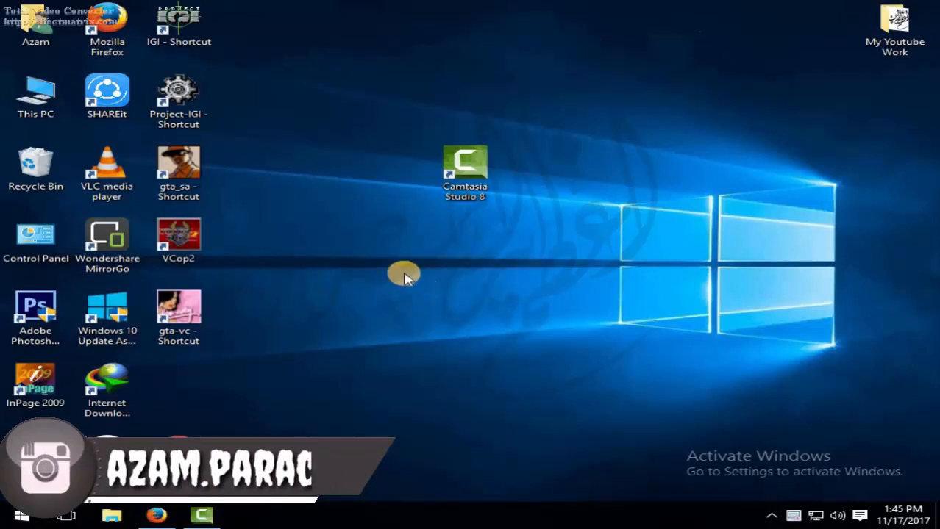
pyautogui.rightClick(371, 216)
pyautogui.click(421, 258)
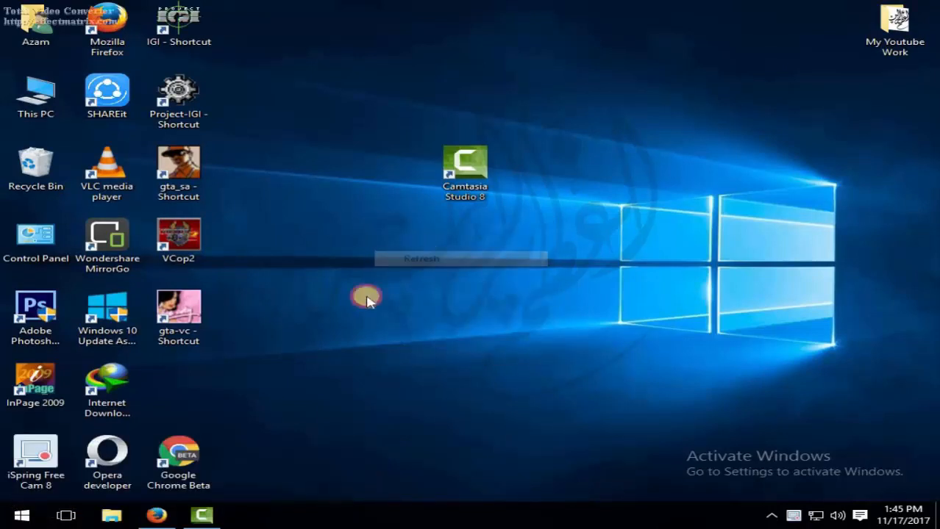
# - Open the browser showing the Technical Fauji YouTube channel page, then minimize it
pyautogui.click(156, 515)
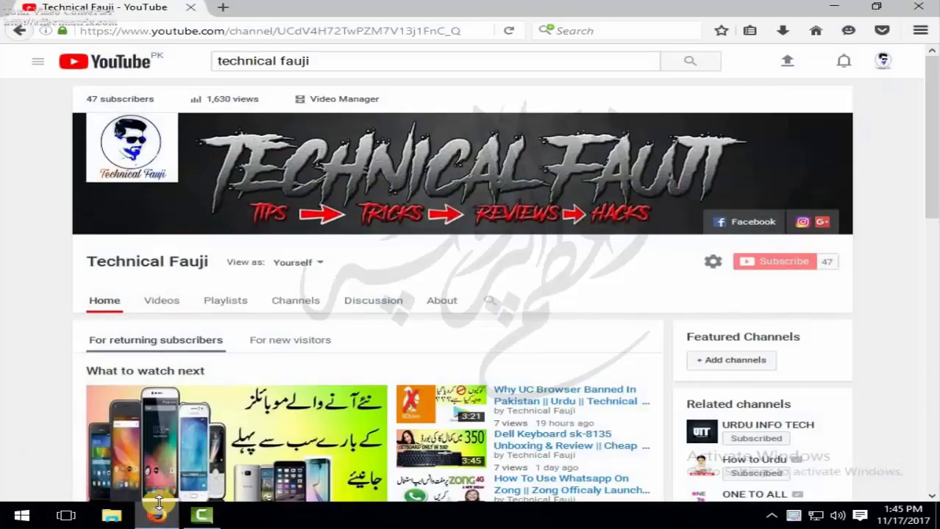
pyautogui.click(767, 264)
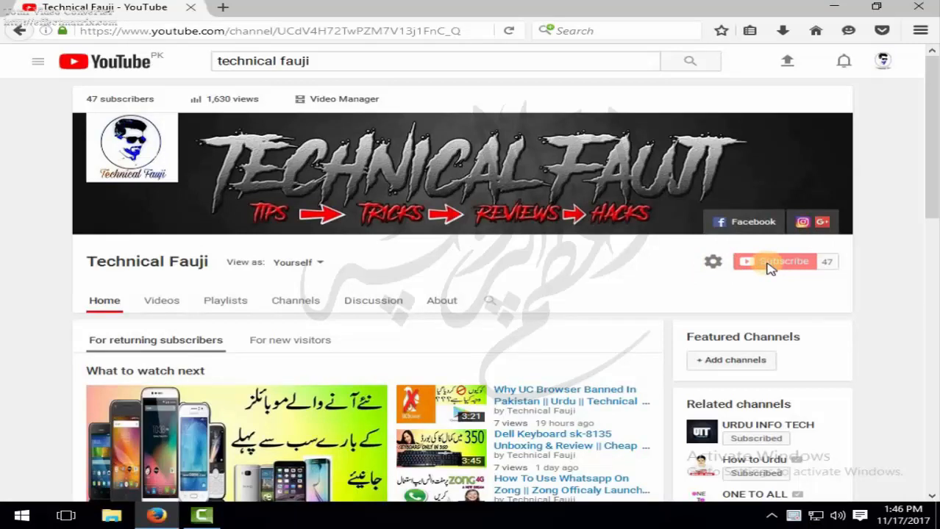
pyautogui.click(834, 8)
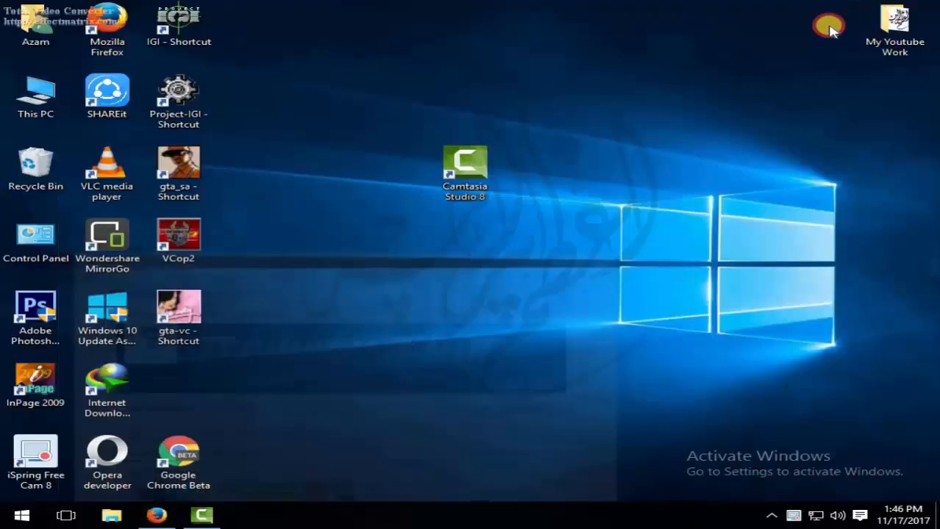
pyautogui.click(478, 171)
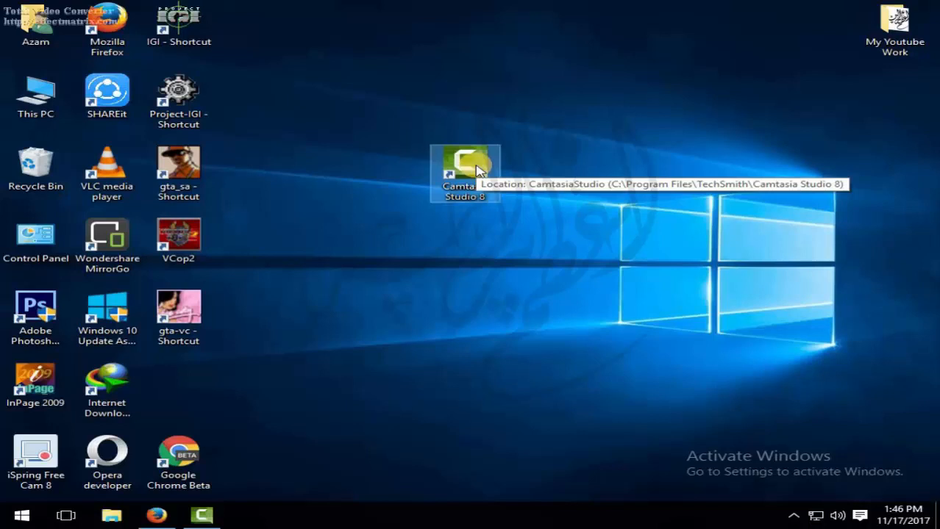
pyautogui.rightClick(364, 148)
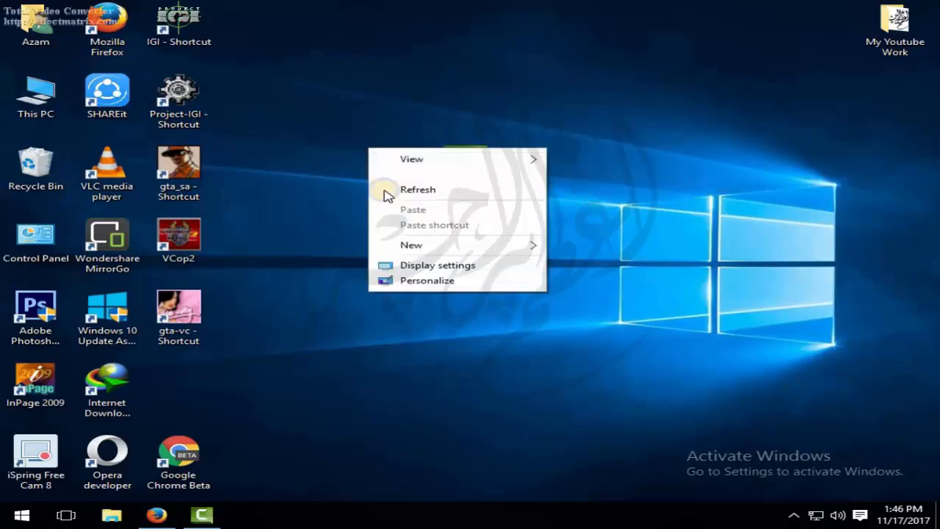
pyautogui.click(378, 184)
# - Switch to Camtasia Studio and import the video VID_20171116_144438 from the SHAREit BLN-L21 video folder
pyautogui.click(206, 516)
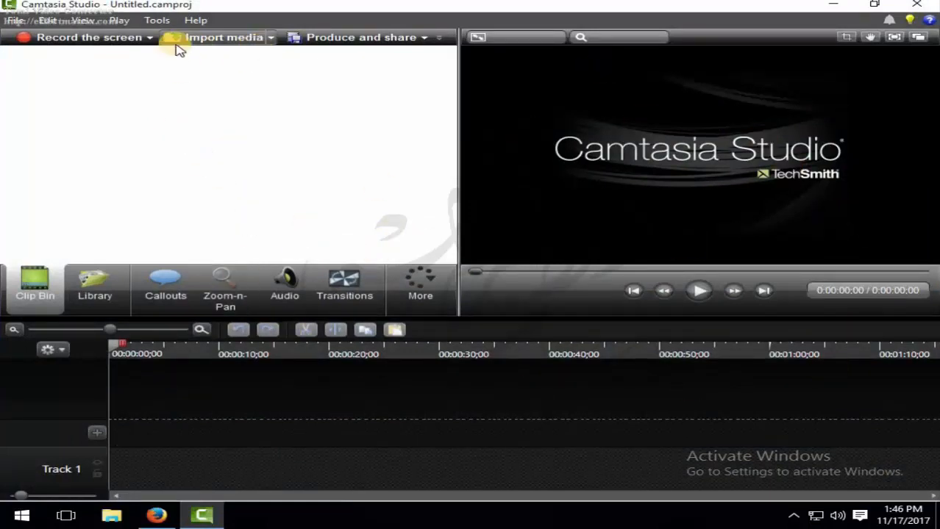
pyautogui.click(209, 36)
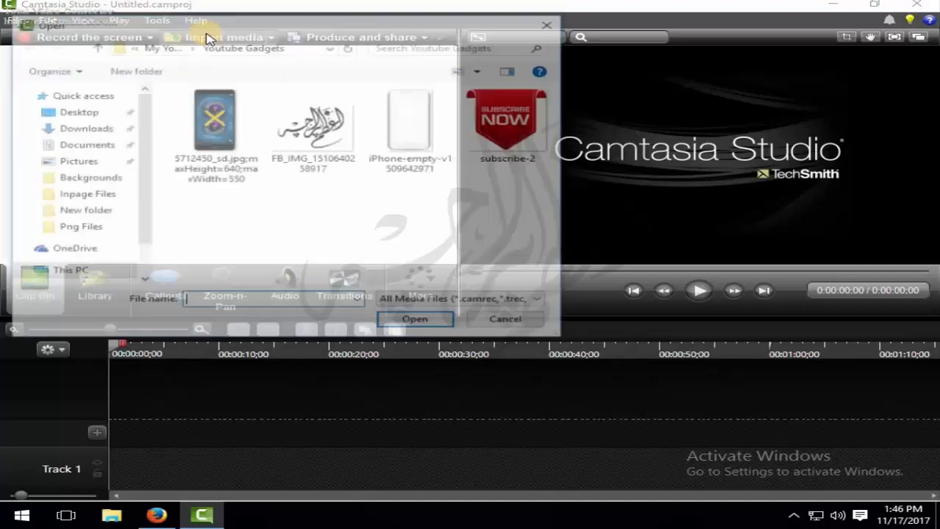
pyautogui.click(216, 110)
pyautogui.hotkey('alt', 'Up')
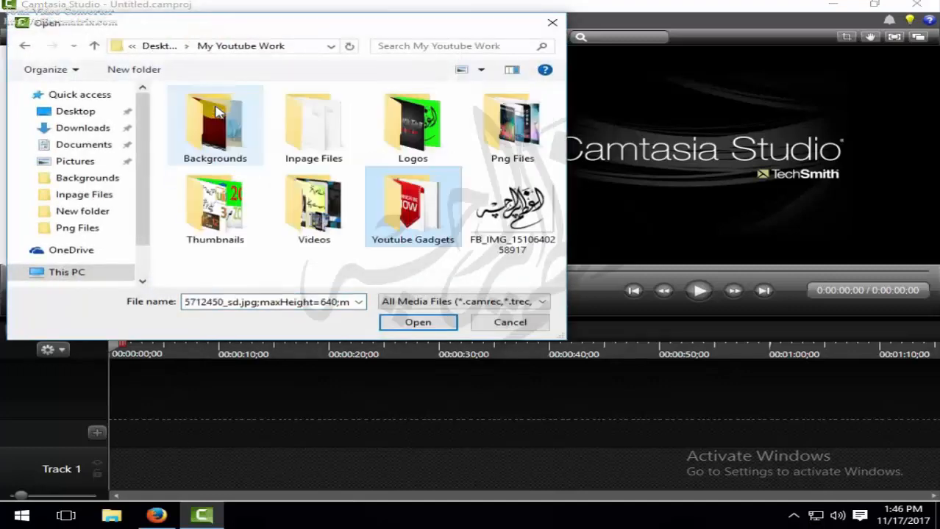
pyautogui.hotkey('alt', 'Up')
pyautogui.hotkey('alt', 'Up')
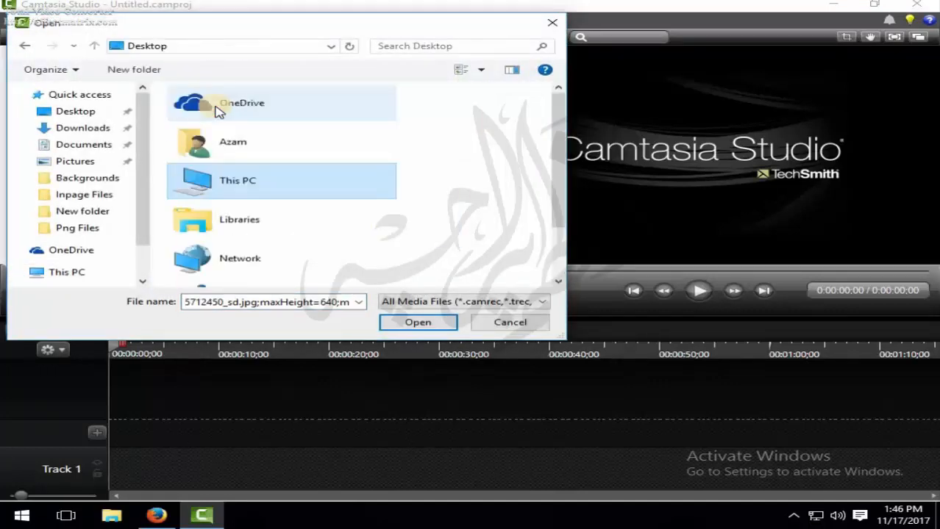
pyautogui.doubleClick(224, 141)
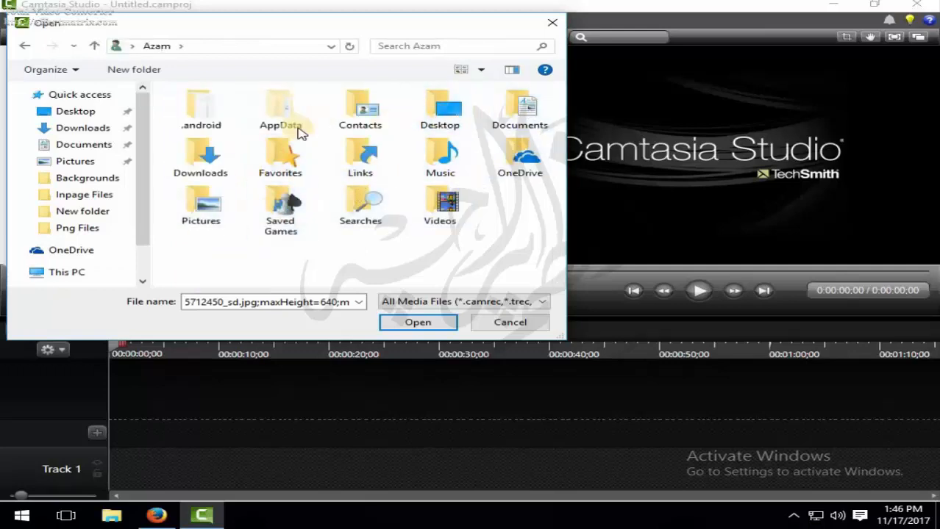
pyautogui.doubleClick(200, 155)
pyautogui.doubleClick(206, 166)
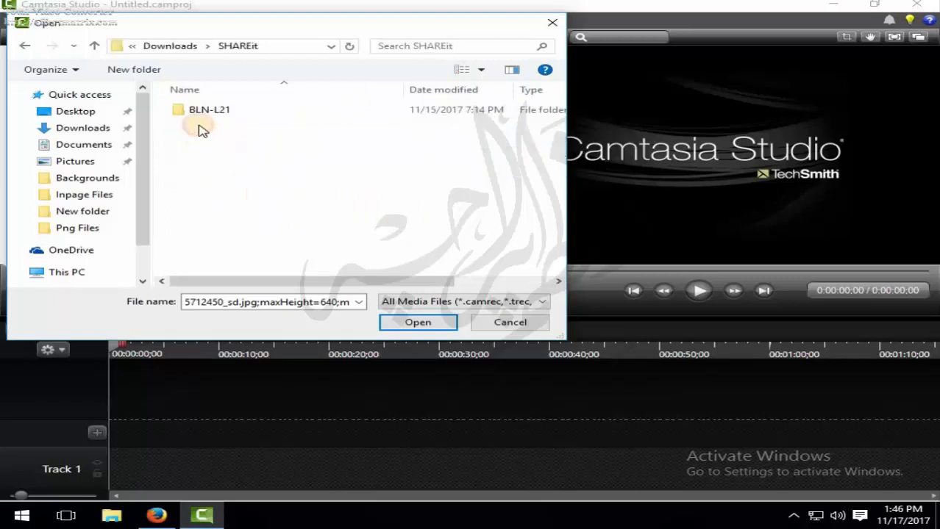
pyautogui.doubleClick(200, 109)
pyautogui.doubleClick(200, 139)
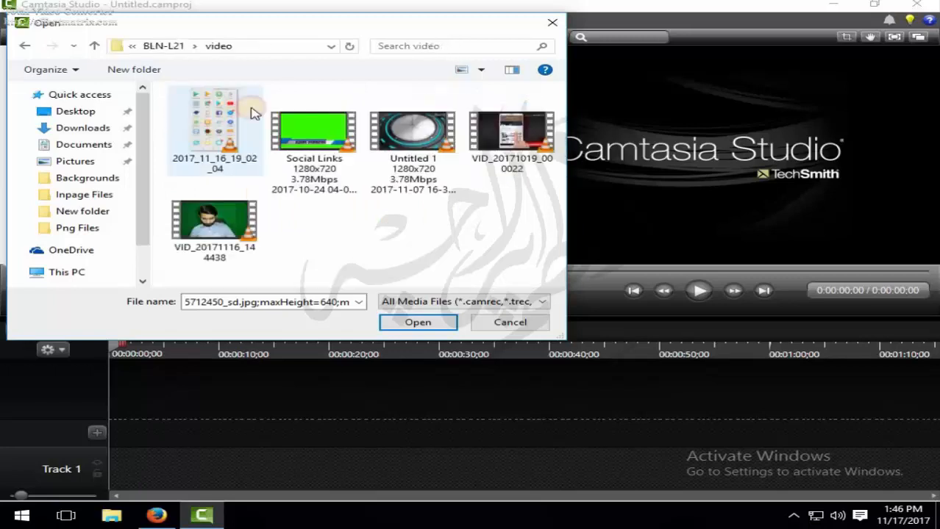
pyautogui.click(224, 231)
pyautogui.doubleClick(224, 232)
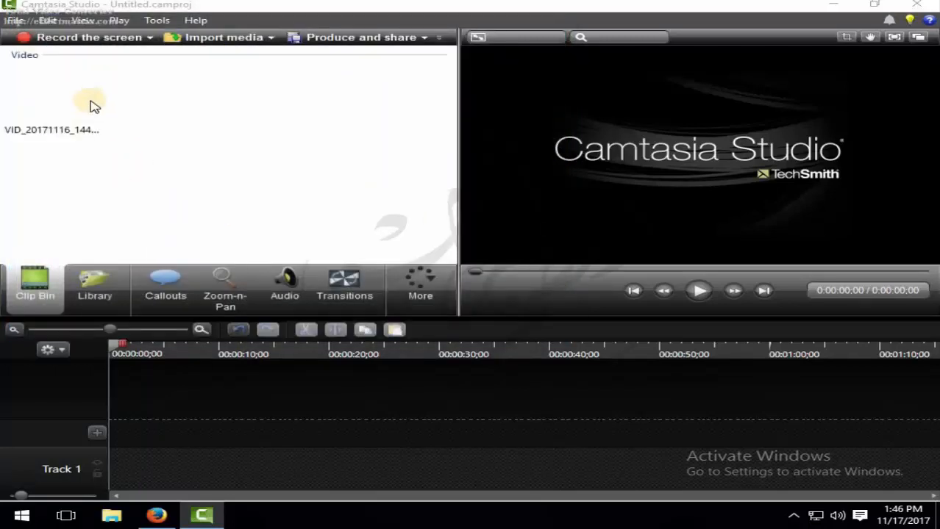
# - Import the interior_design_and_creative_sofa background image from the Backgrounds folder into the clip bin
pyautogui.click(40, 104)
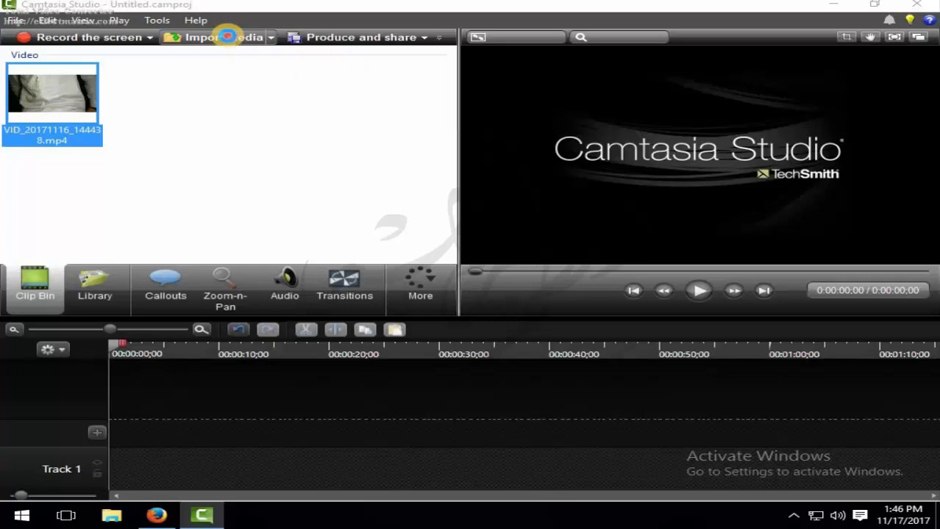
pyautogui.click(228, 38)
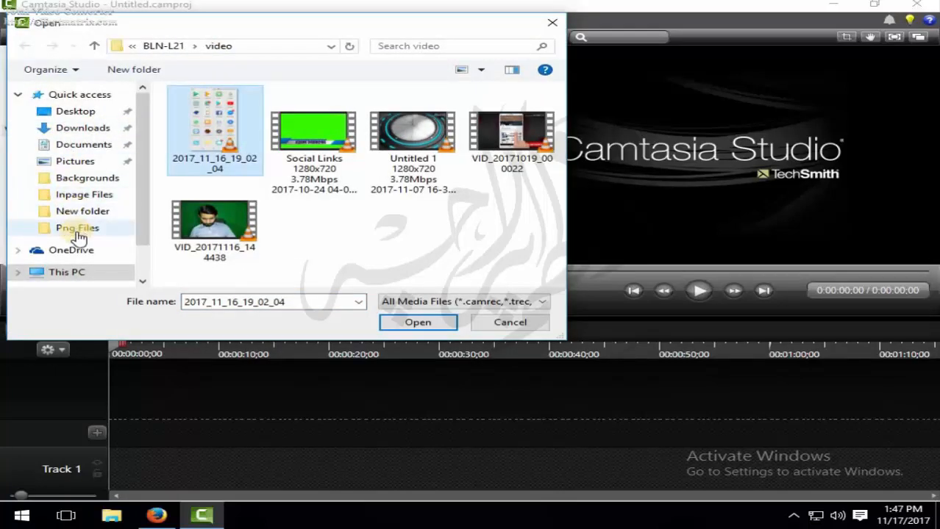
pyautogui.click(82, 230)
pyautogui.click(228, 129)
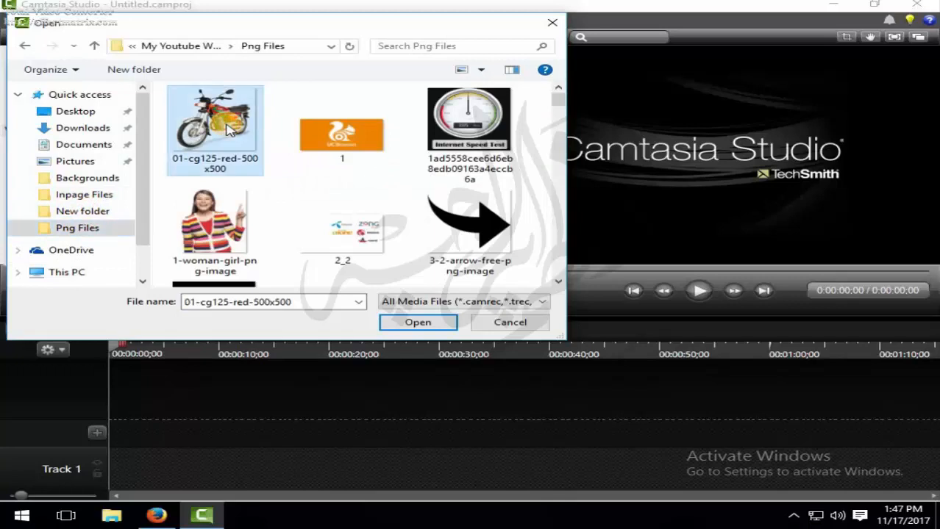
pyautogui.press('BackSpace')
pyautogui.doubleClick(229, 129)
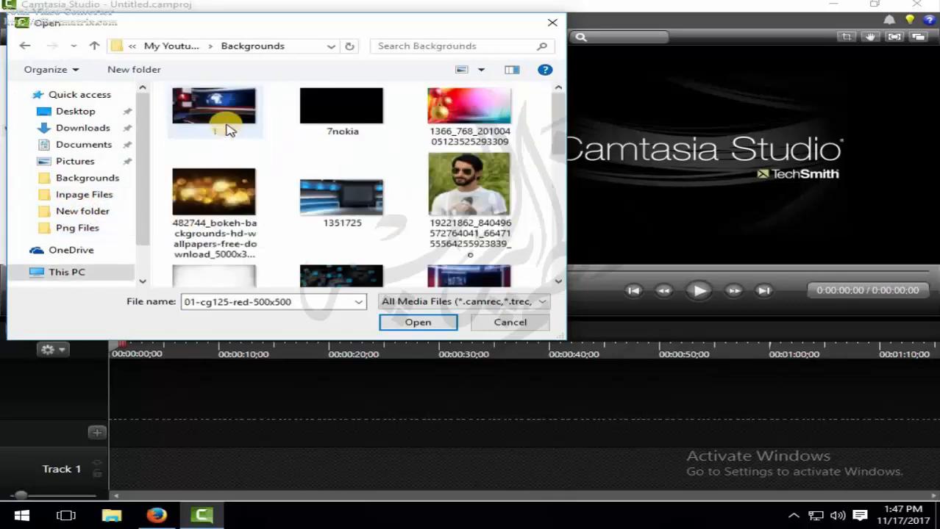
pyautogui.scroll(-5, 306, 148)
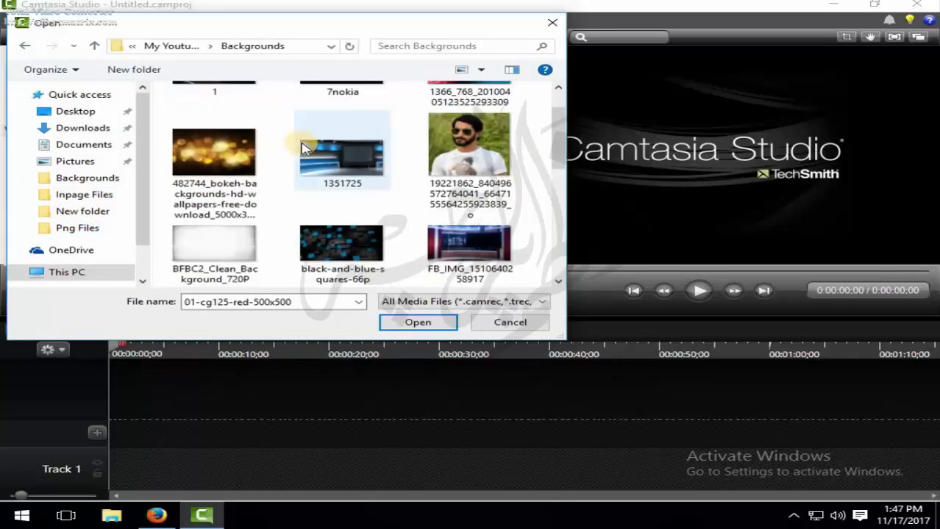
pyautogui.scroll(-2, 309, 145)
pyautogui.scroll(3, 310, 147)
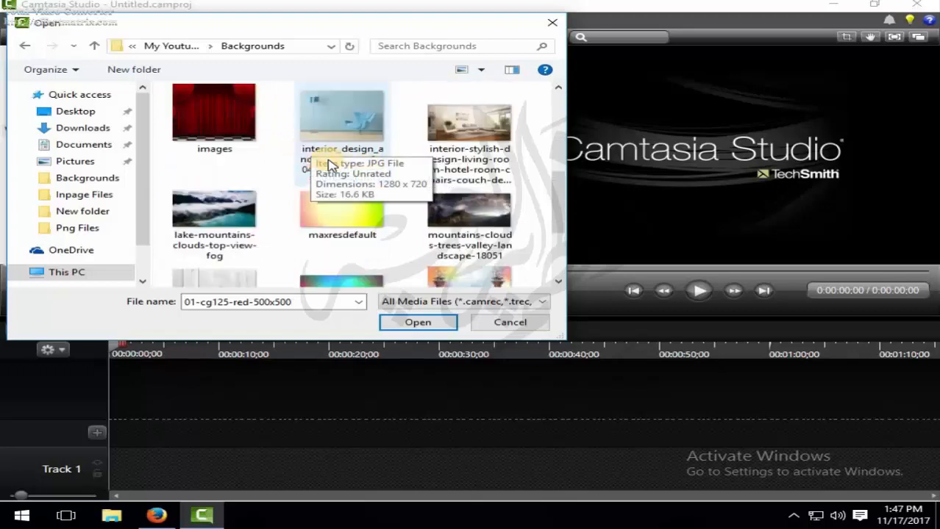
pyautogui.doubleClick(345, 195)
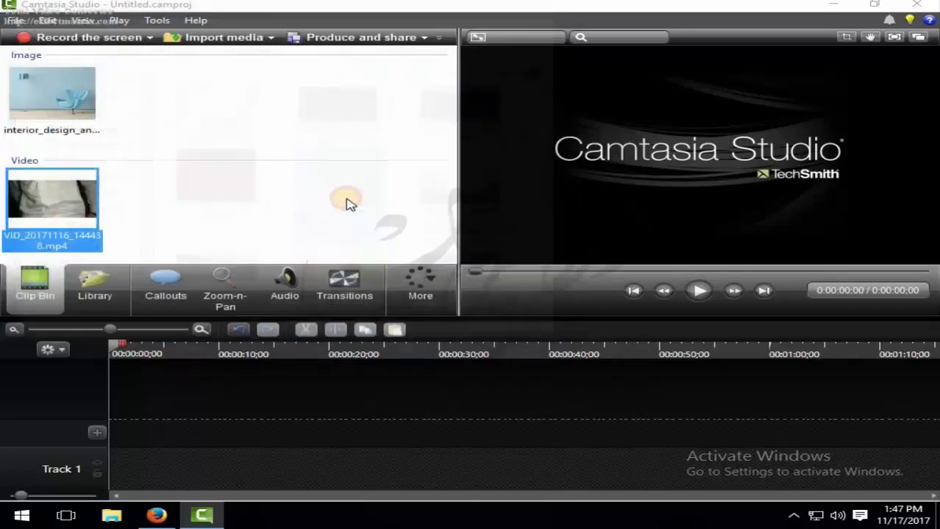
# - Add the interior design background image to Track 1 on the timeline
pyautogui.click(59, 96)
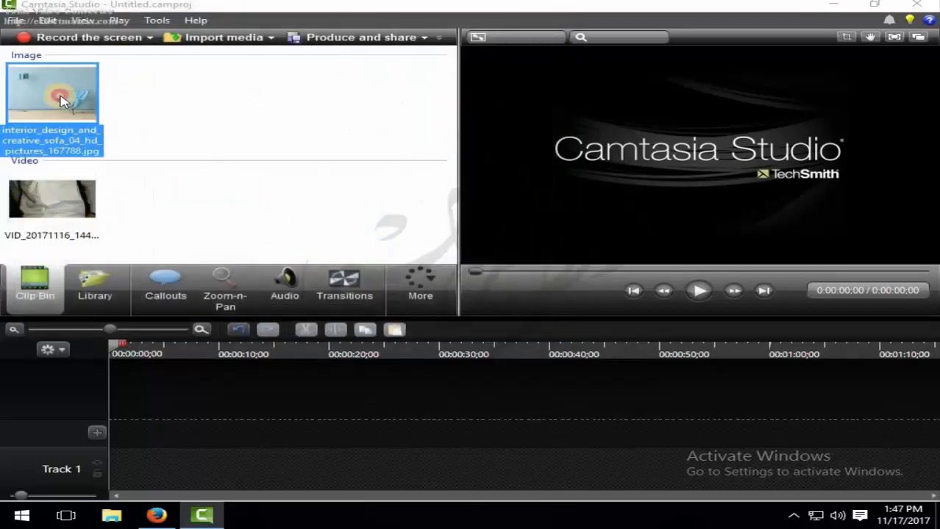
pyautogui.click(58, 201)
pyautogui.click(44, 89)
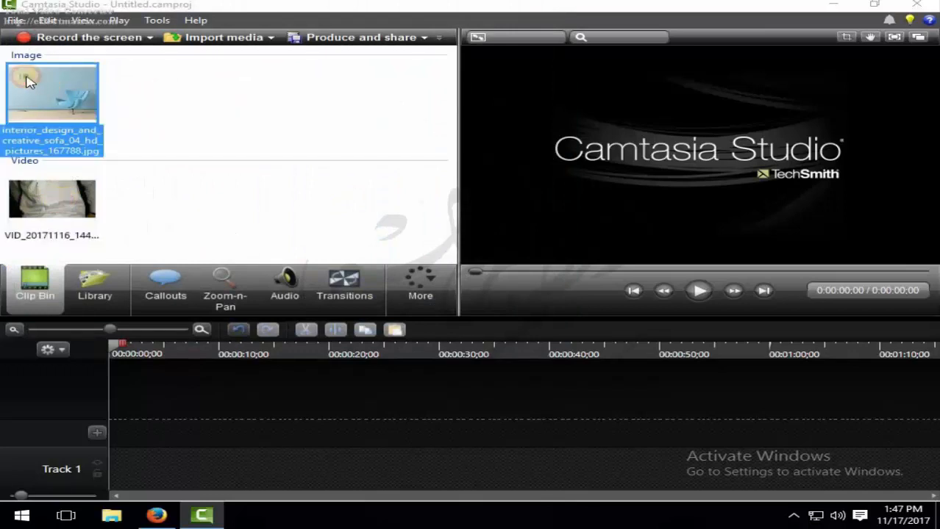
pyautogui.moveTo(26, 81); pyautogui.dragTo(64, 104)
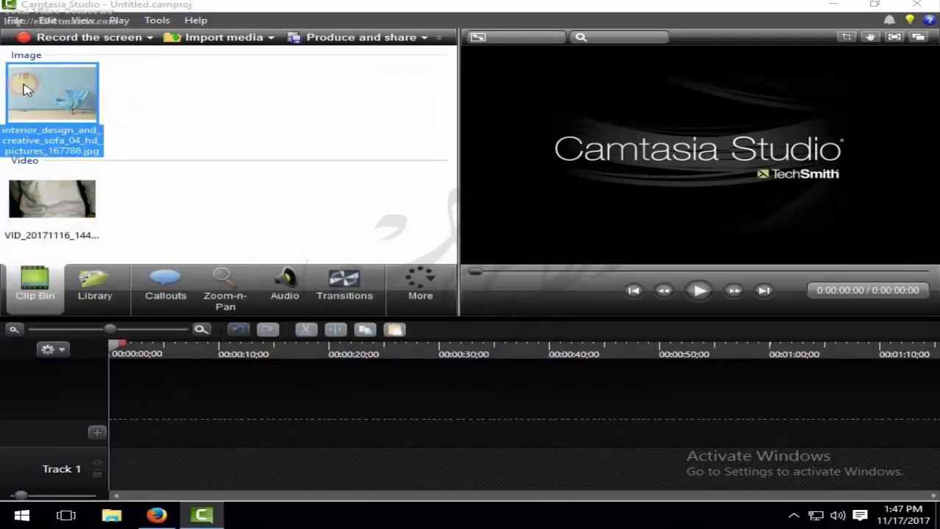
pyautogui.moveTo(181, 154); pyautogui.dragTo(143, 460)
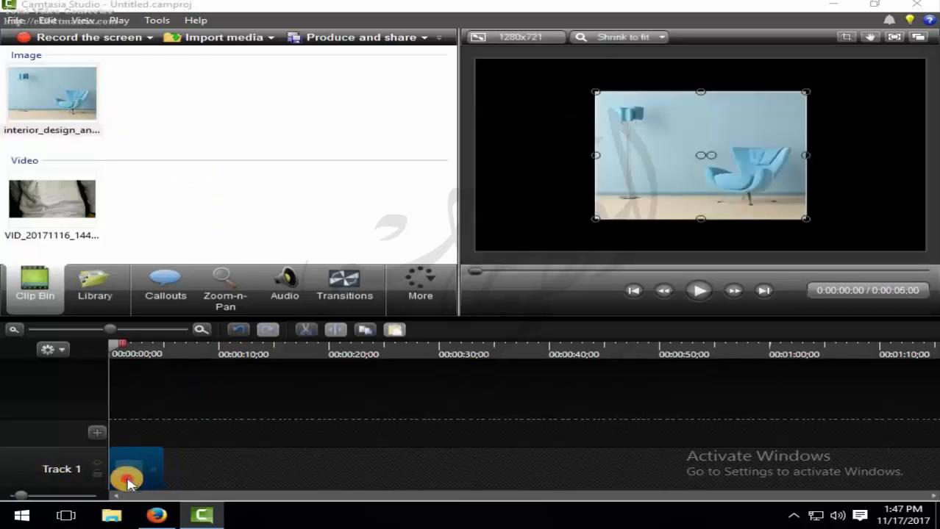
# - Extend the background image clip on Track 1 to about 2:54 in length
pyautogui.moveTo(22, 499)
pyautogui.mouseDown()
pyautogui.moveTo(13, 509)
pyautogui.moveTo(117, 507)
pyautogui.moveTo(16, 509)
pyautogui.moveTo(22, 497)
pyautogui.mouseUp()
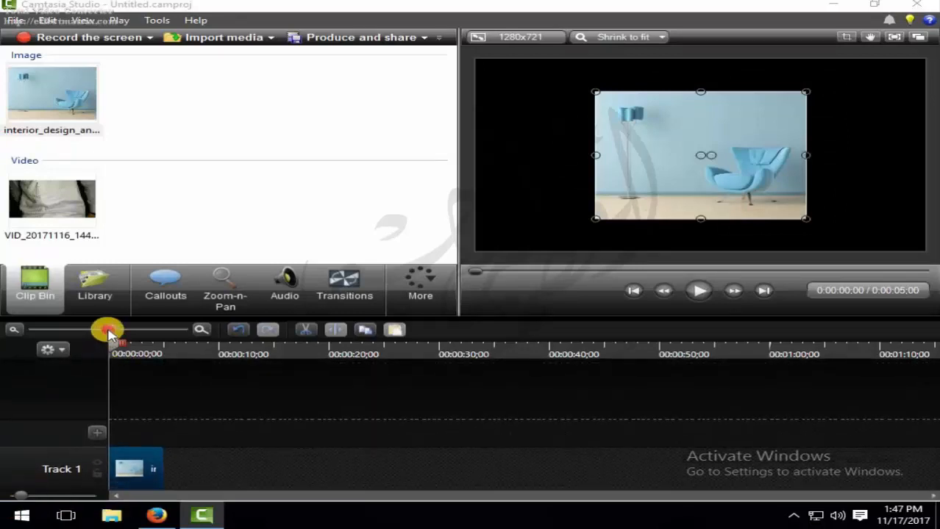
pyautogui.moveTo(108, 333); pyautogui.dragTo(91, 337)
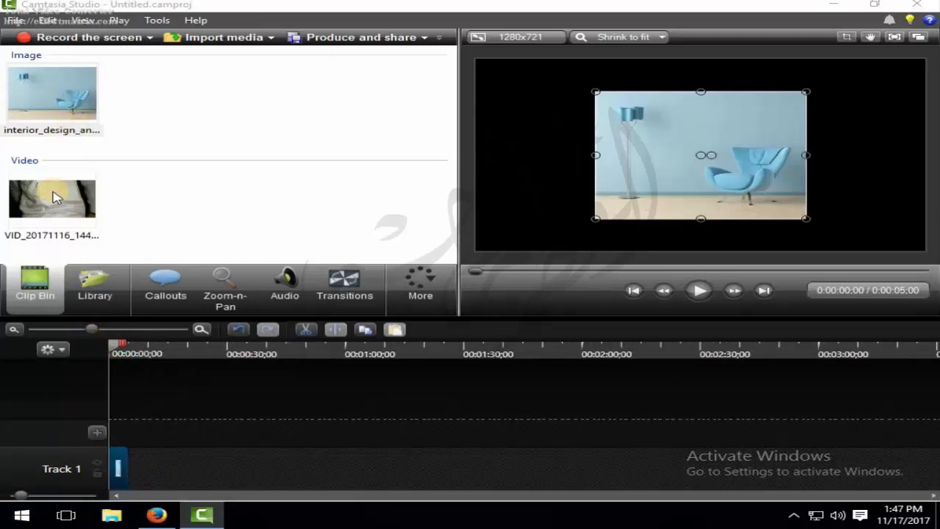
pyautogui.click(133, 471)
pyautogui.moveTo(125, 467); pyautogui.dragTo(789, 468)
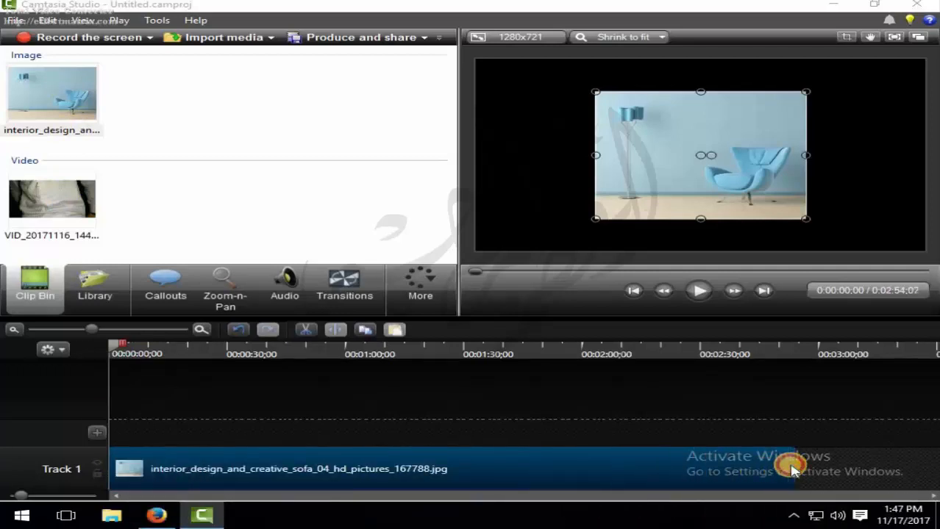
# - Resize the background image in the preview so it fills the whole 1280x721 canvas
pyautogui.moveTo(596, 217); pyautogui.dragTo(541, 246)
pyautogui.moveTo(605, 201); pyautogui.dragTo(531, 168)
pyautogui.moveTo(743, 152); pyautogui.dragTo(925, 128)
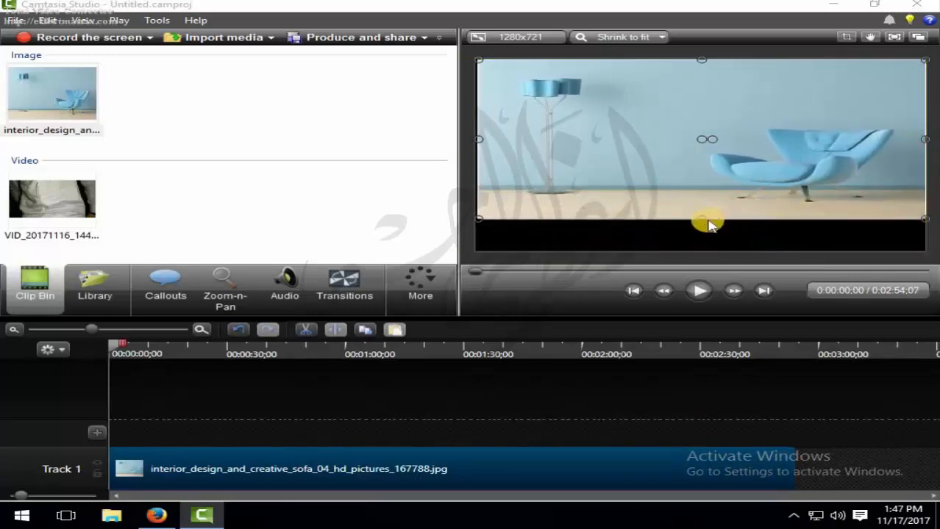
pyautogui.moveTo(708, 220); pyautogui.dragTo(706, 251)
pyautogui.moveTo(476, 155); pyautogui.dragTo(475, 155)
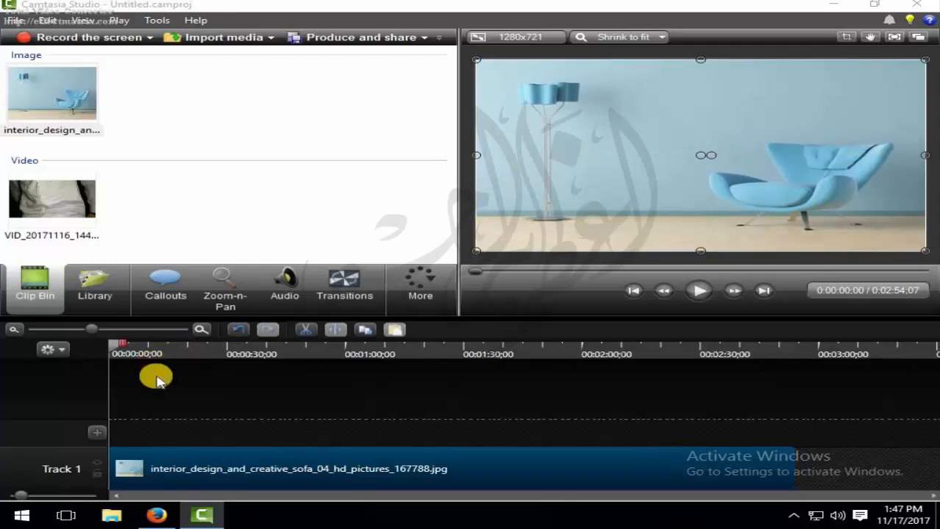
# - Add the VID_20171116_144438 video clip to a new Track 2 above the background image
pyautogui.click(25, 206)
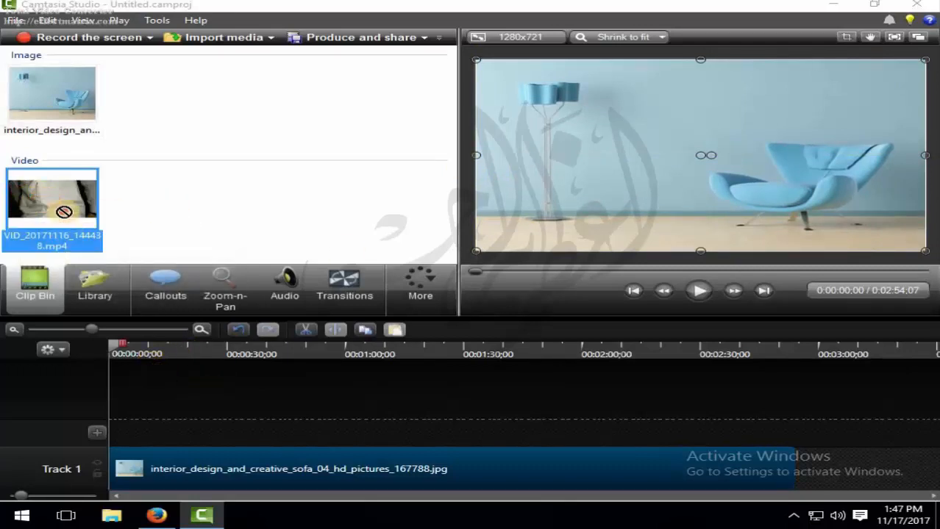
pyautogui.moveTo(64, 212); pyautogui.dragTo(139, 434)
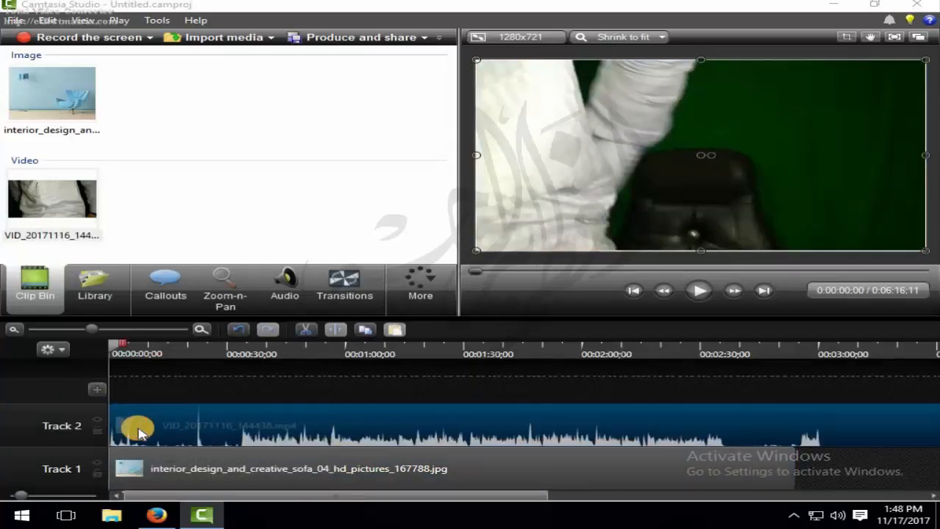
# - Play back the start of the green-screen clip and scrub the playhead to about 0:17 to review it
pyautogui.moveTo(217, 498); pyautogui.dragTo(294, 442)
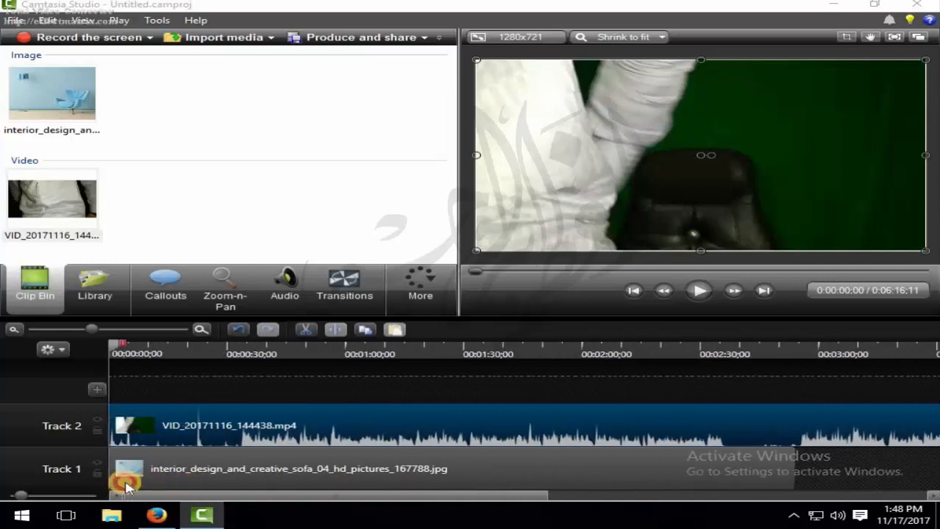
pyautogui.click(370, 373)
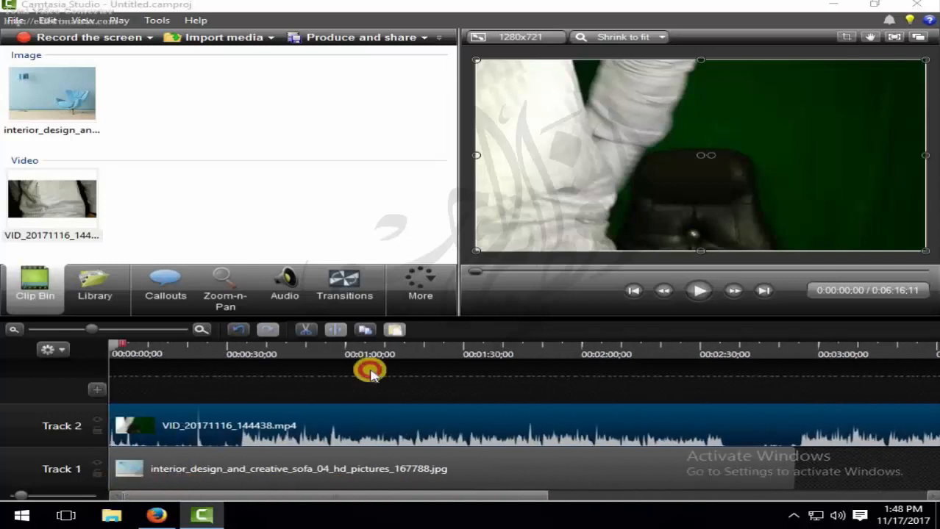
pyautogui.click(698, 292)
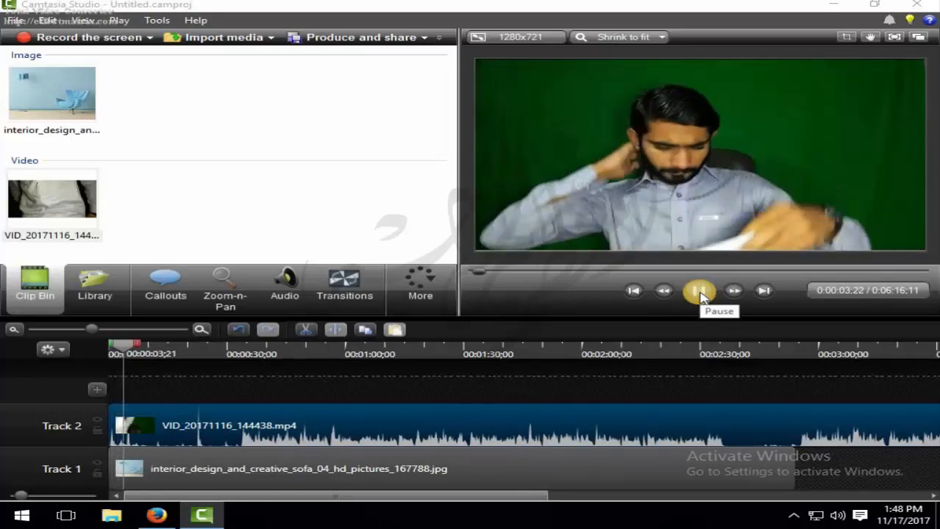
pyautogui.click(699, 292)
pyautogui.click(248, 421)
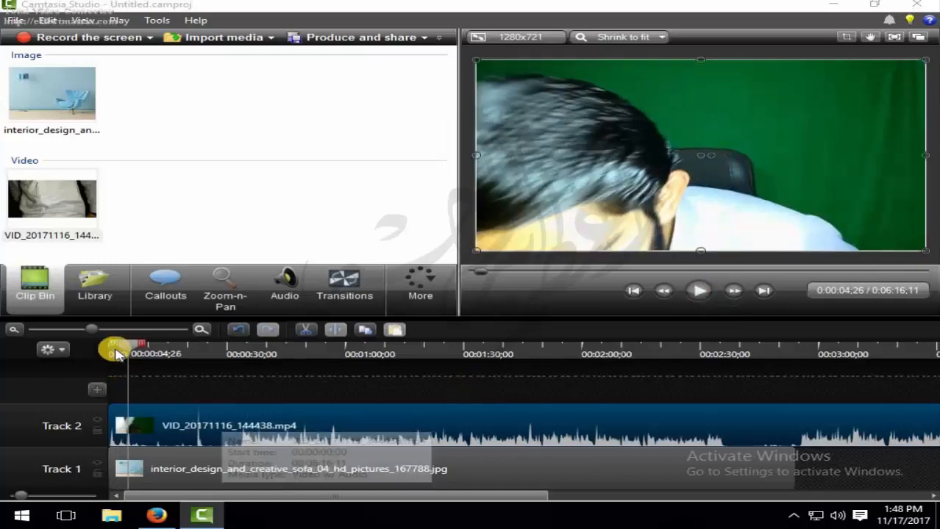
pyautogui.moveTo(116, 354); pyautogui.dragTo(180, 390)
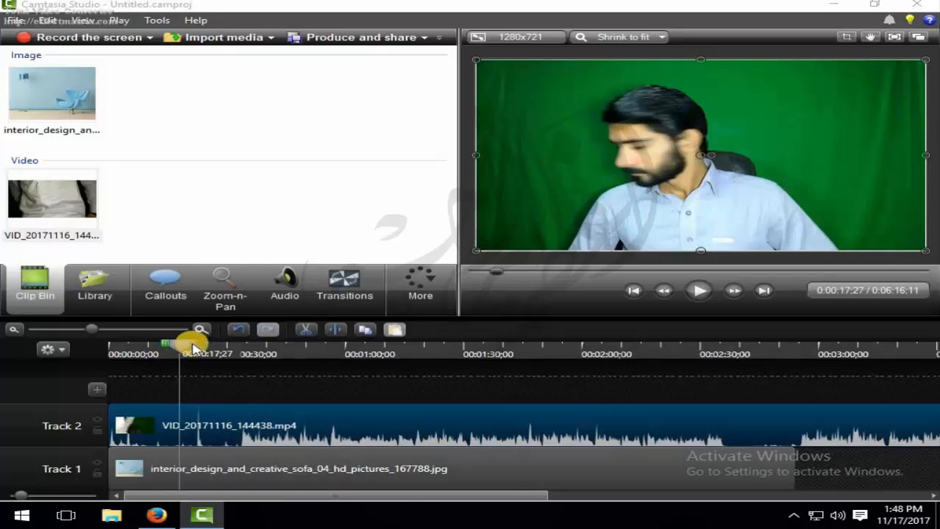
# - Delete the video clip from Track 2 and add it back onto Track 2 from the media bin
pyautogui.press('Delete')
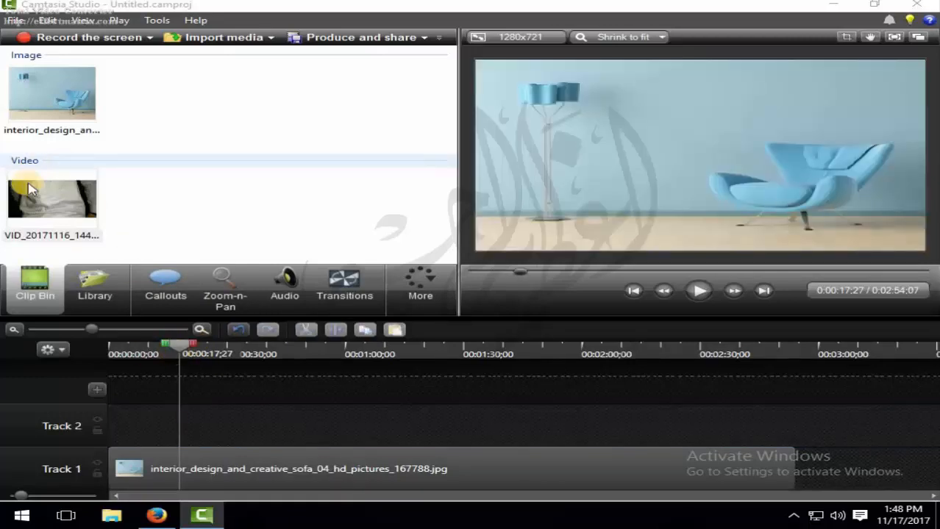
pyautogui.moveTo(25, 190); pyautogui.dragTo(153, 430)
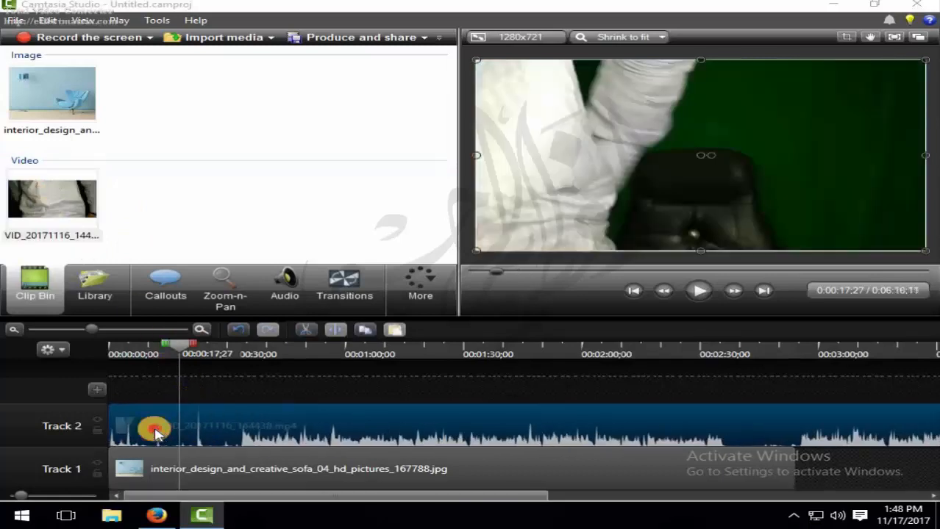
# - Select the first 18 seconds of the timeline across both tracks and delete that range
pyautogui.moveTo(185, 350)
pyautogui.mouseDown()
pyautogui.moveTo(197, 353)
pyautogui.moveTo(83, 346)
pyautogui.moveTo(87, 356)
pyautogui.mouseUp()
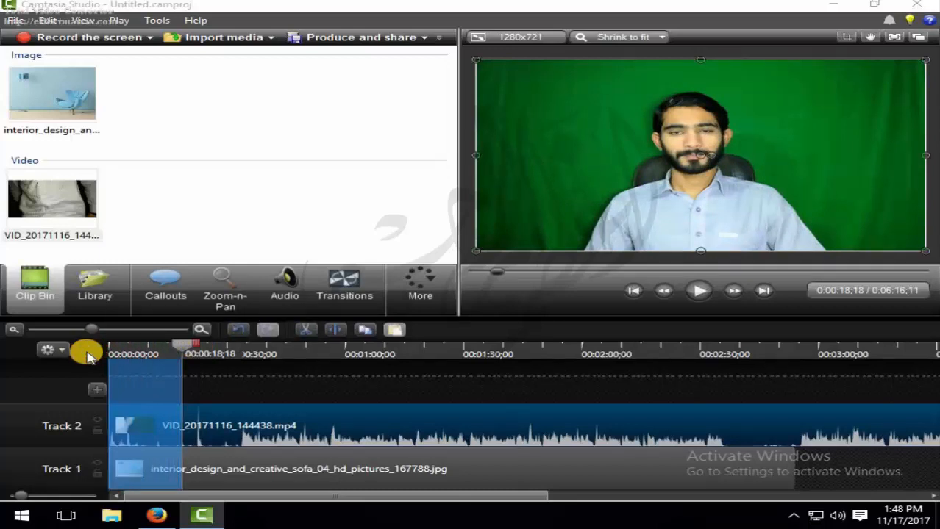
pyautogui.press('Delete')
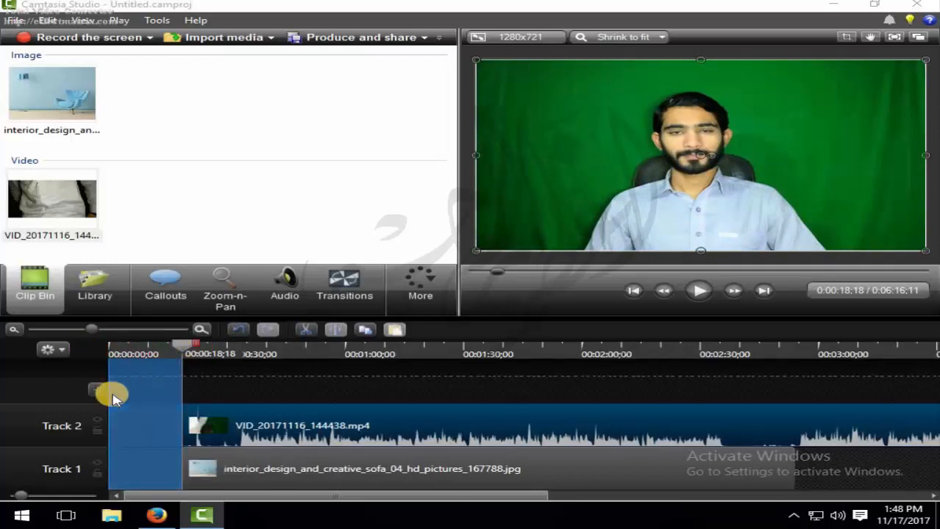
# - Move the trimmed video clip and the background image back to the start of the timeline
pyautogui.moveTo(375, 426); pyautogui.dragTo(346, 434)
pyautogui.moveTo(111, 347); pyautogui.dragTo(182, 347)
pyautogui.click(342, 440)
pyautogui.moveTo(341, 436); pyautogui.dragTo(280, 442)
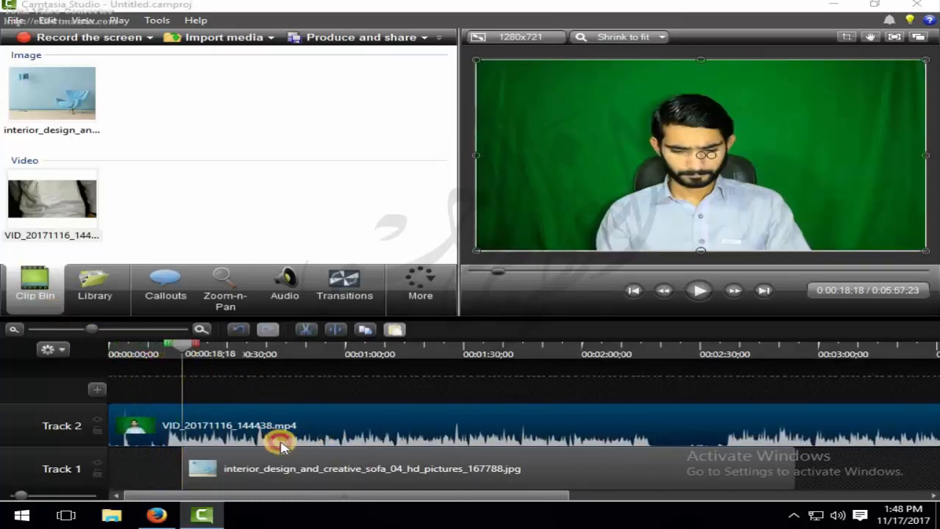
pyautogui.moveTo(361, 477); pyautogui.dragTo(280, 472)
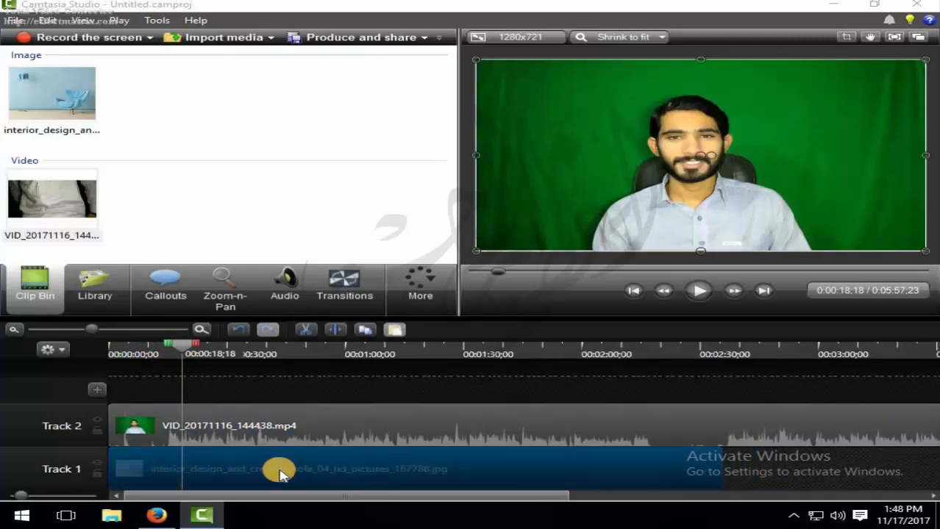
# - Play the preview from the beginning to check the trimmed start
pyautogui.moveTo(178, 352); pyautogui.dragTo(94, 350)
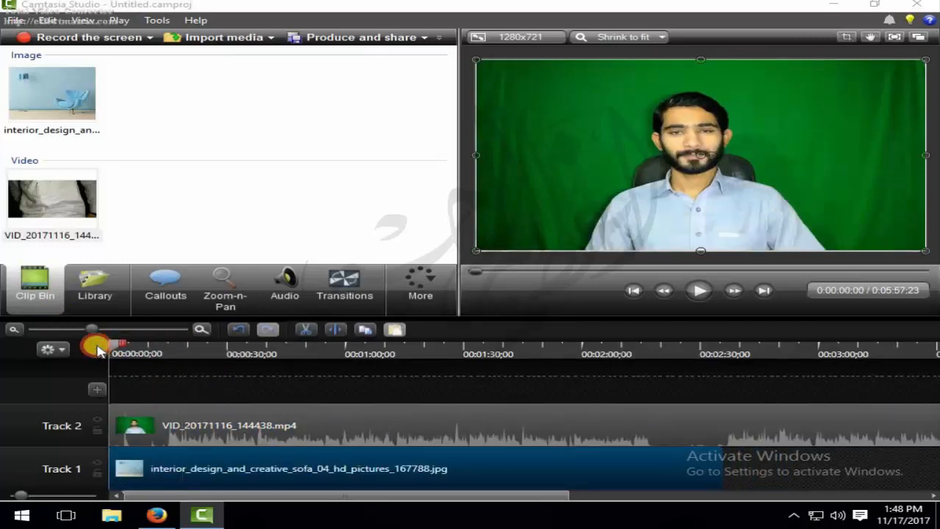
pyautogui.click(693, 289)
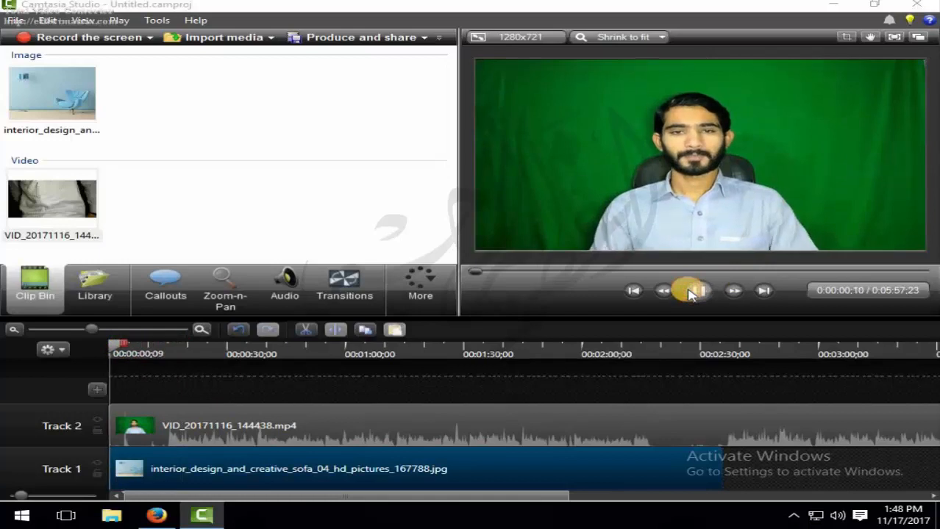
pyautogui.click(695, 291)
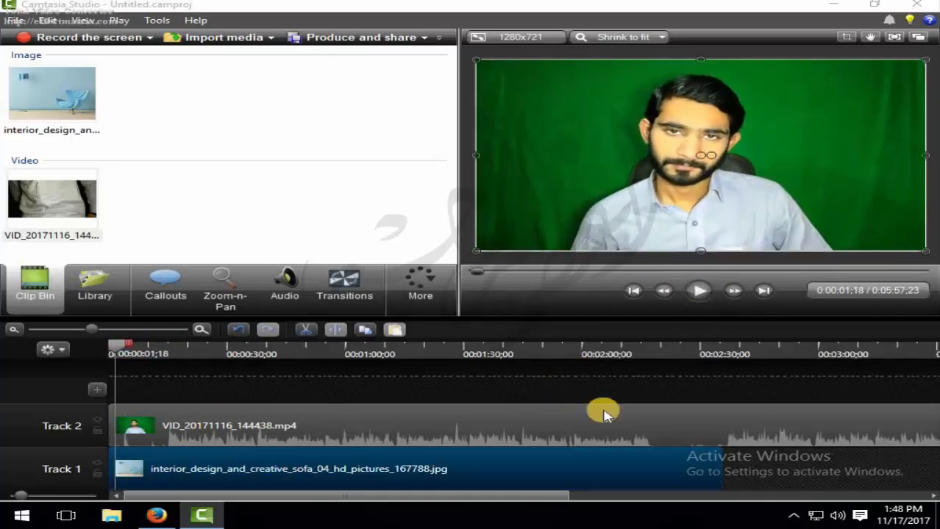
# - Extend the background image on Track 1 so it ends with the video clip at about 5:57
pyautogui.moveTo(89, 329); pyautogui.dragTo(69, 329)
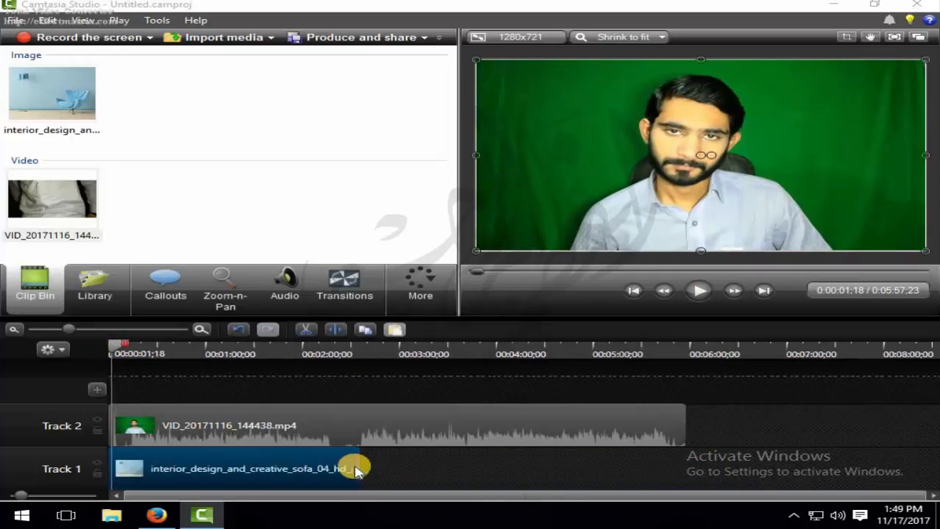
pyautogui.moveTo(357, 468); pyautogui.dragTo(684, 474)
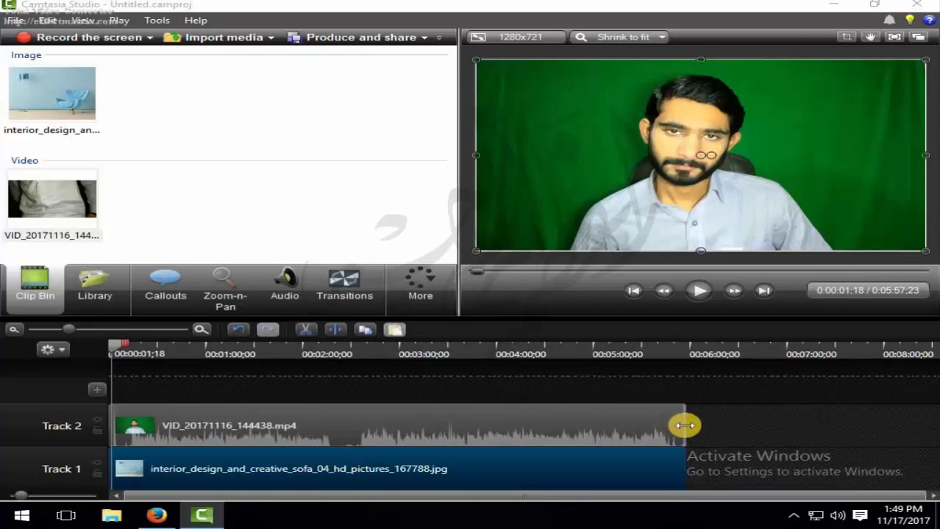
pyautogui.click(683, 425)
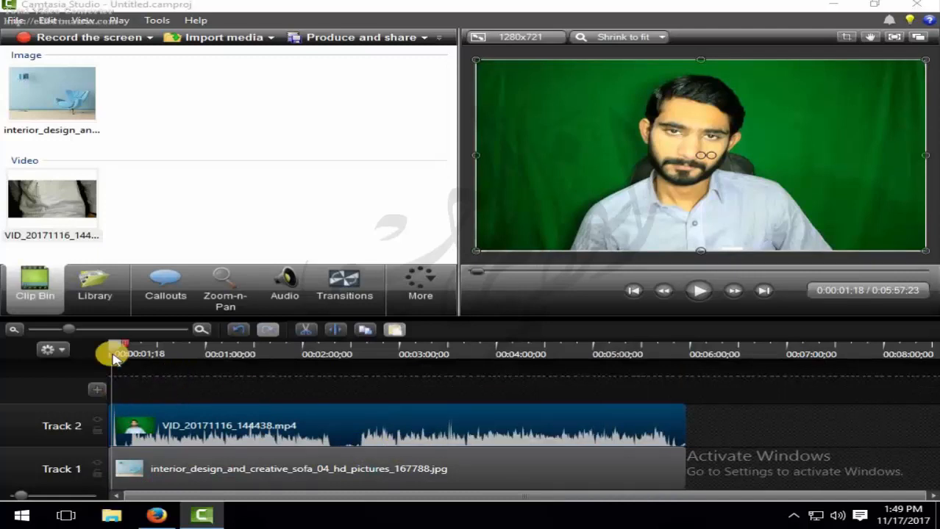
pyautogui.moveTo(117, 341); pyautogui.dragTo(118, 345)
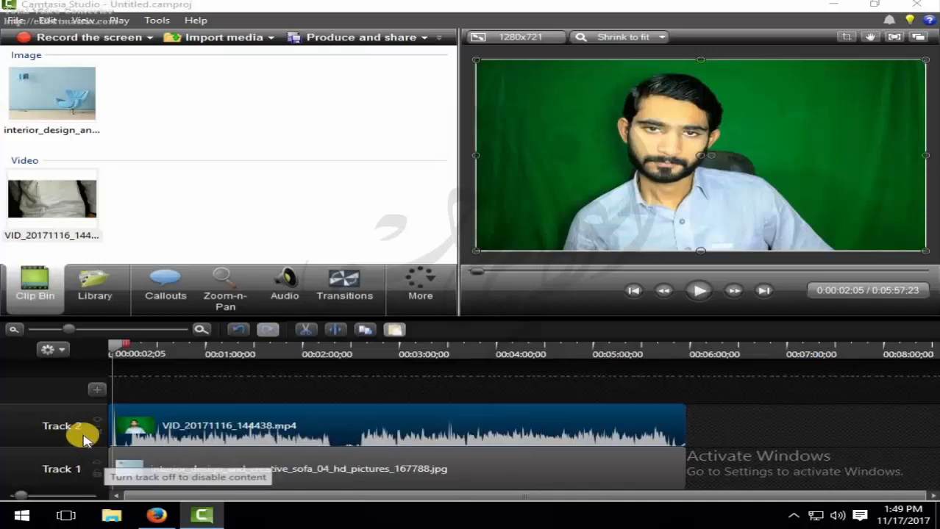
# - Select the video clip on Track 2 and enable the Remove a color effect in its Visual Properties
pyautogui.click(210, 422)
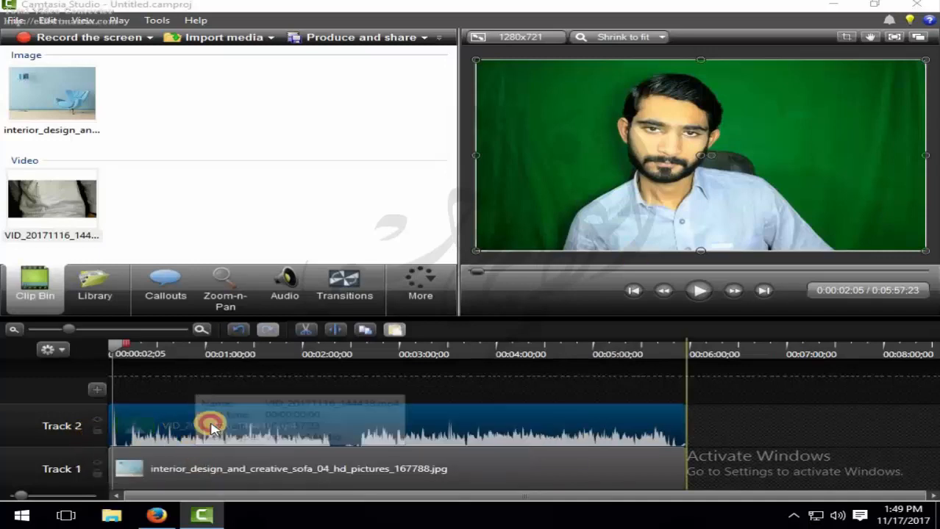
pyautogui.click(194, 476)
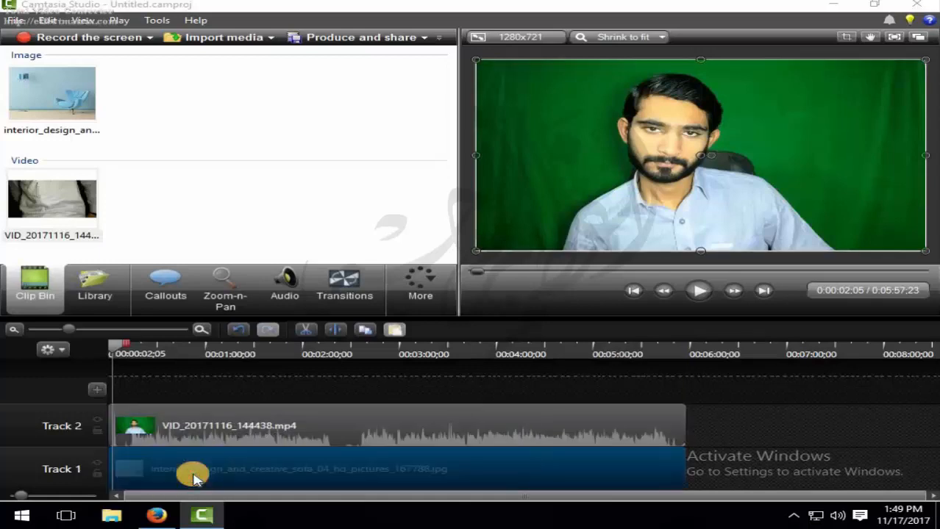
pyautogui.click(160, 432)
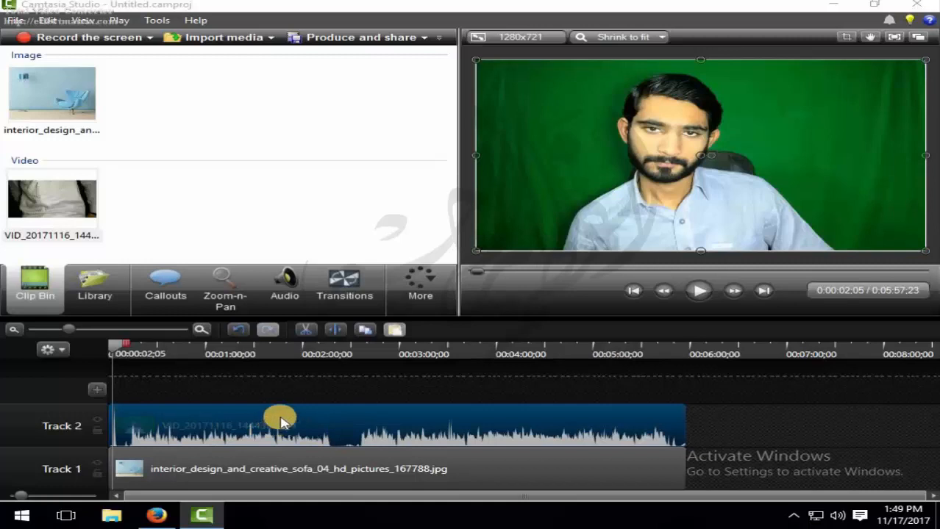
pyautogui.click(431, 308)
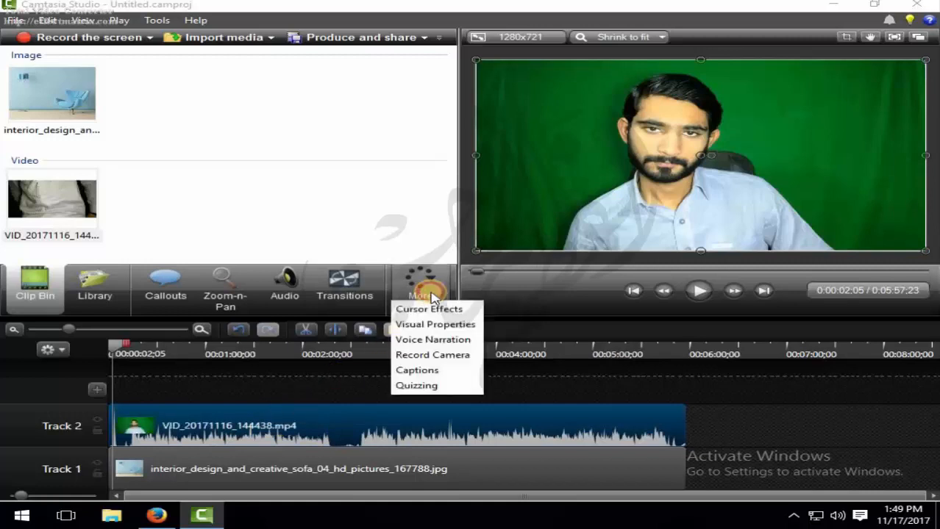
pyautogui.click(412, 326)
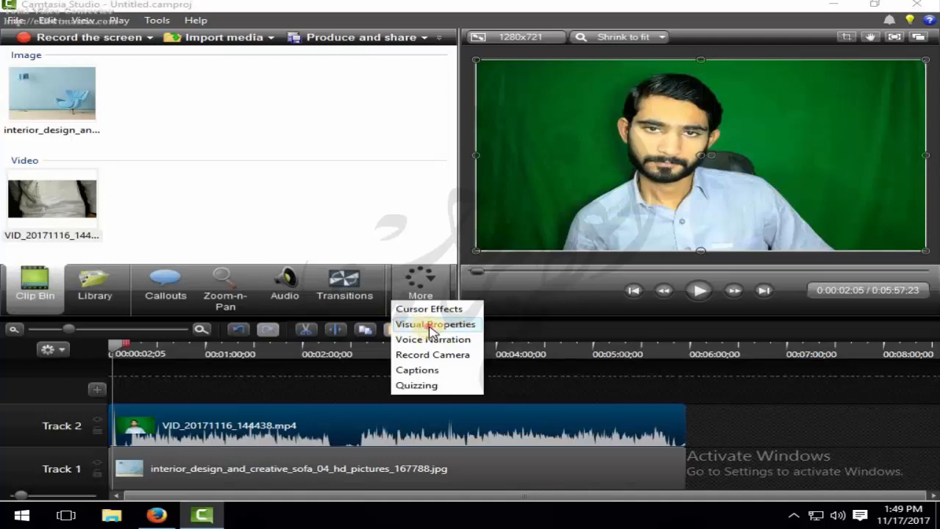
pyautogui.click(432, 328)
pyautogui.click(408, 203)
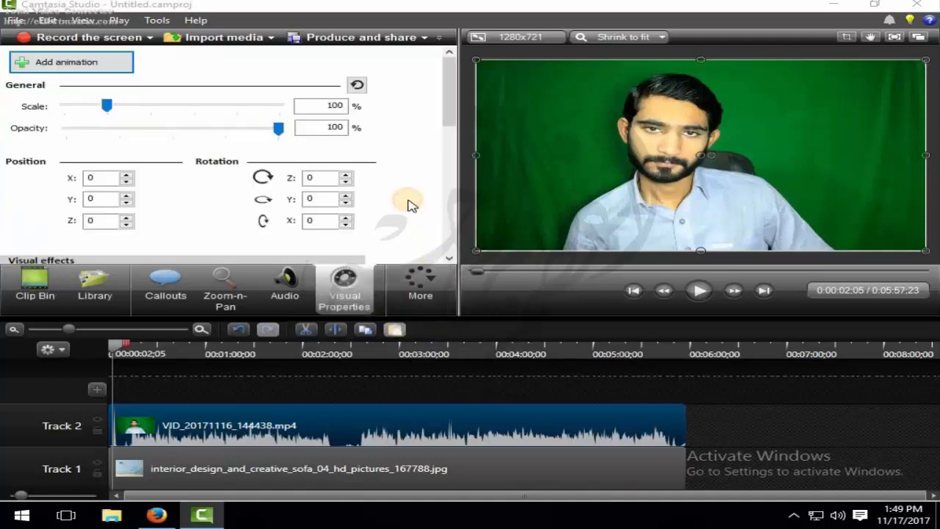
pyautogui.scroll(-3, 409, 203)
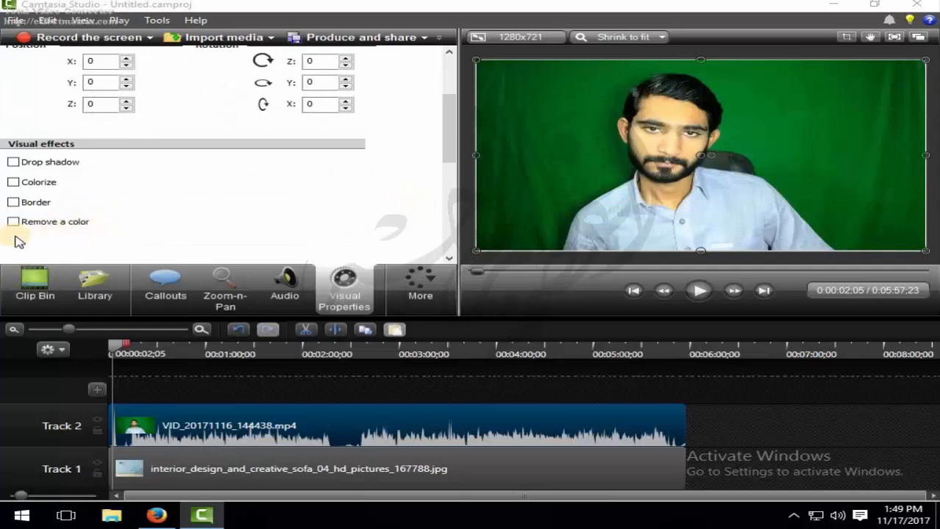
pyautogui.click(13, 222)
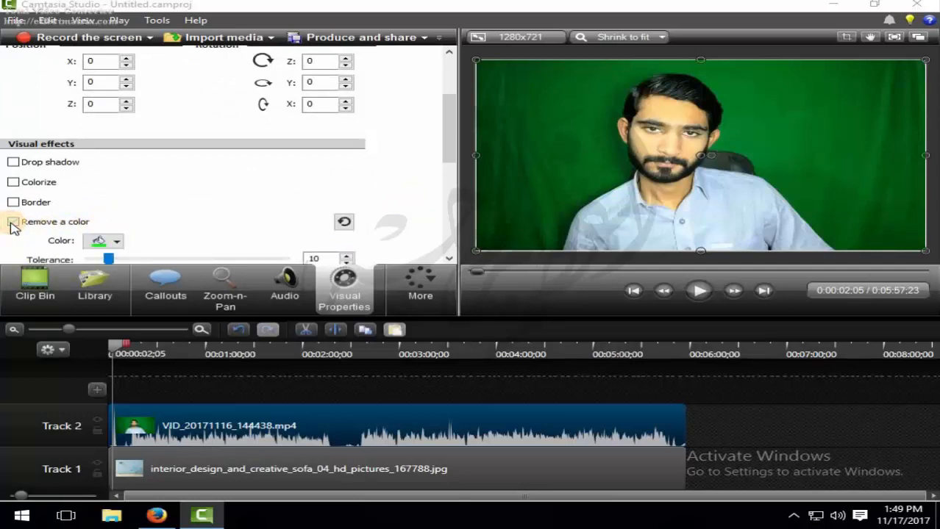
# - Set the color to remove to green and raise the tolerance to 71
pyautogui.scroll(-1, 185, 189)
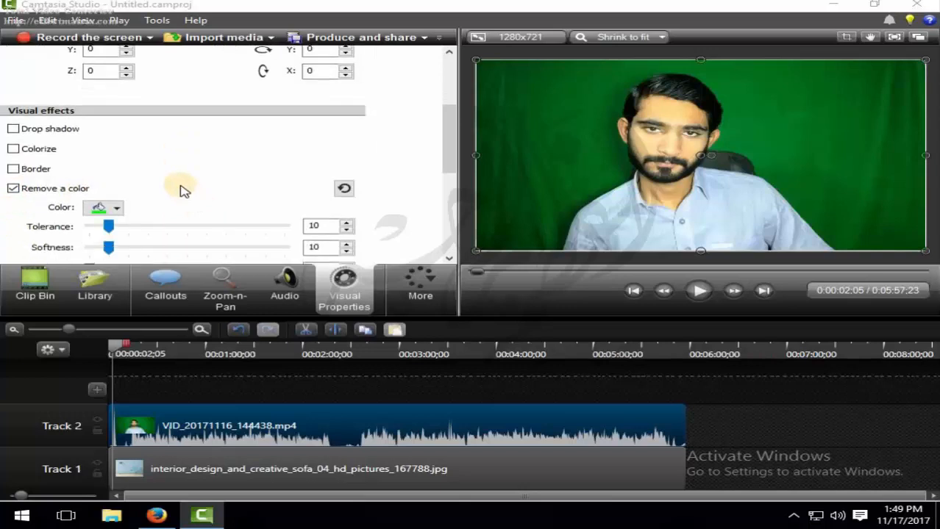
pyautogui.click(103, 210)
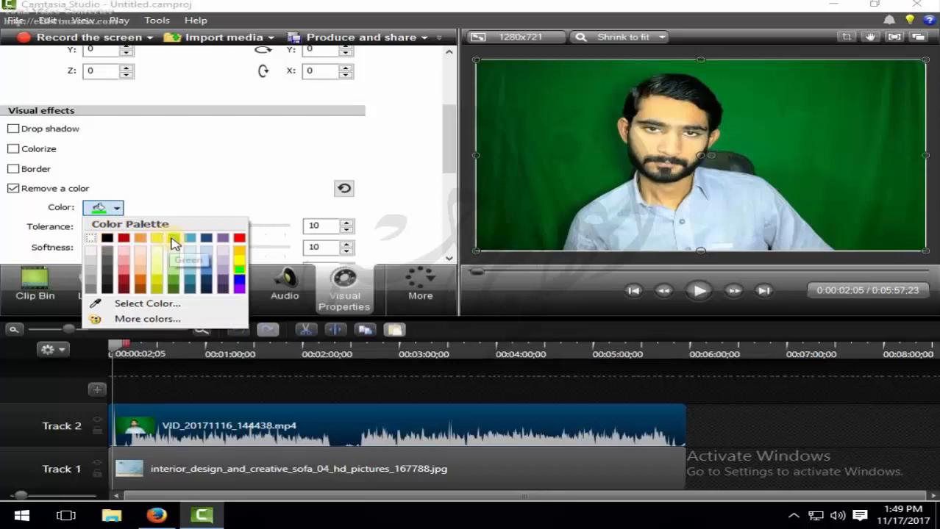
pyautogui.click(174, 243)
pyautogui.click(103, 208)
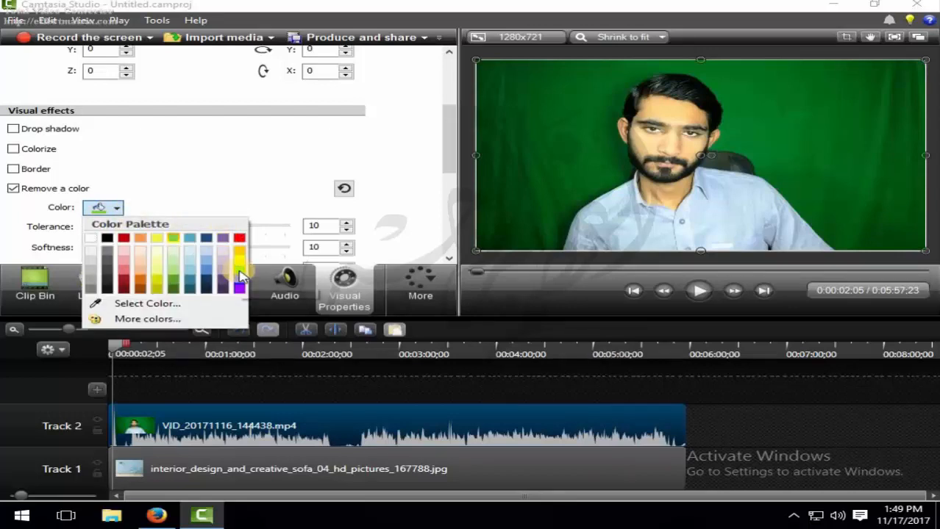
pyautogui.click(184, 199)
pyautogui.scroll(-1, 182, 200)
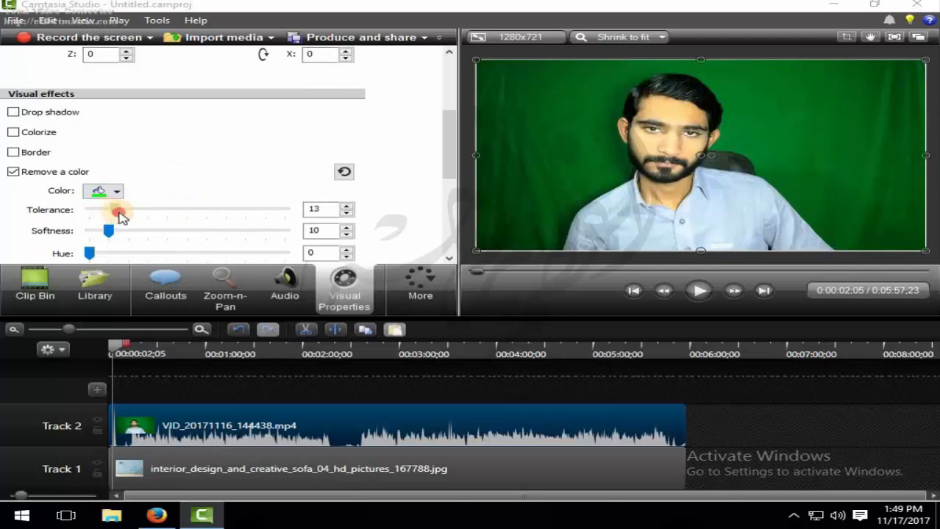
pyautogui.moveTo(142, 218); pyautogui.dragTo(230, 225)
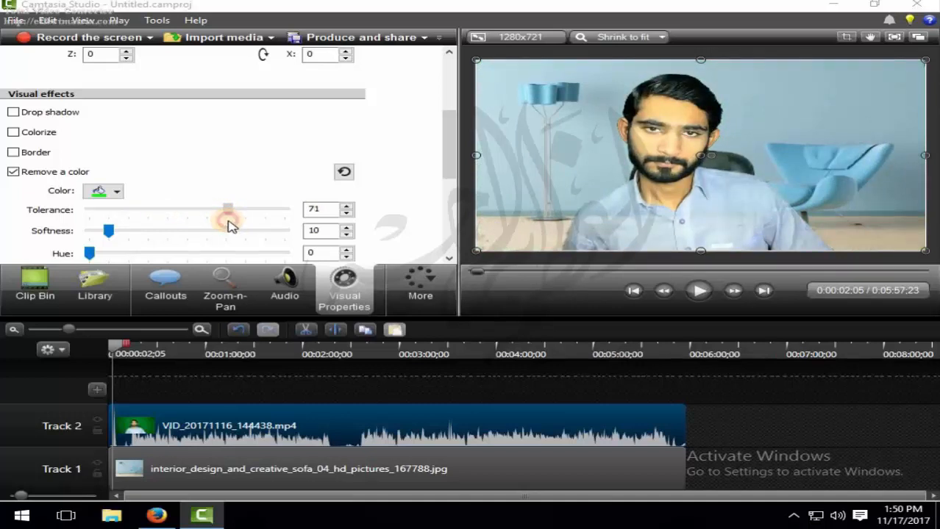
# - Turn on Invert effect and turn it off again to compare the keyed result
pyautogui.scroll(-1, 204, 174)
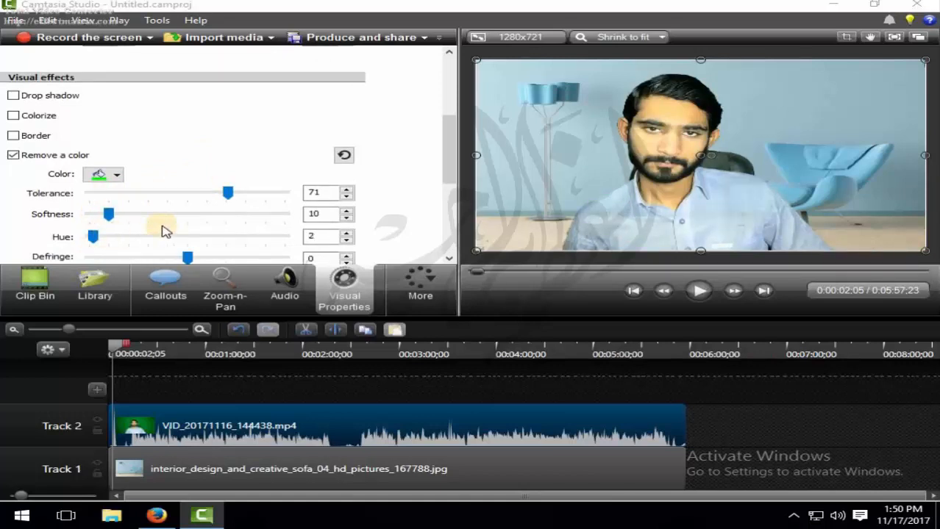
pyautogui.scroll(-3, 430, 167)
pyautogui.scroll(-1, 412, 181)
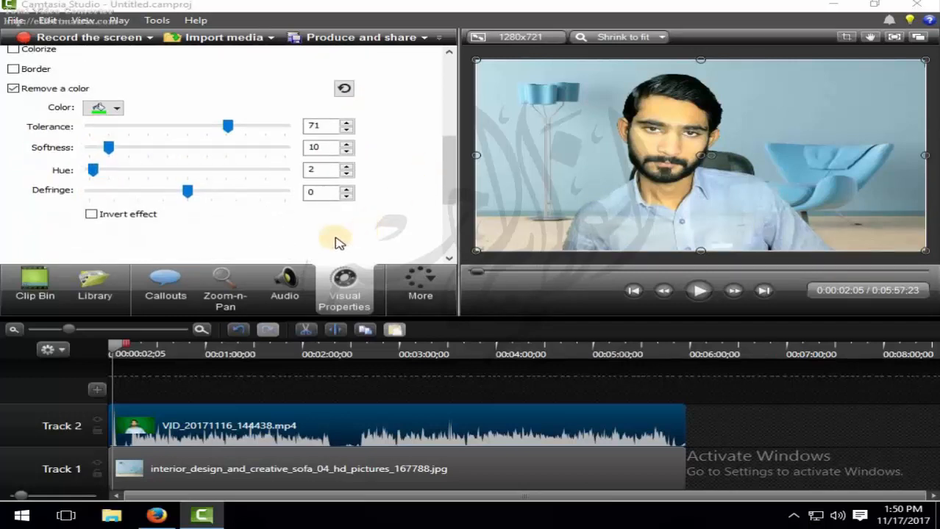
pyautogui.click(91, 215)
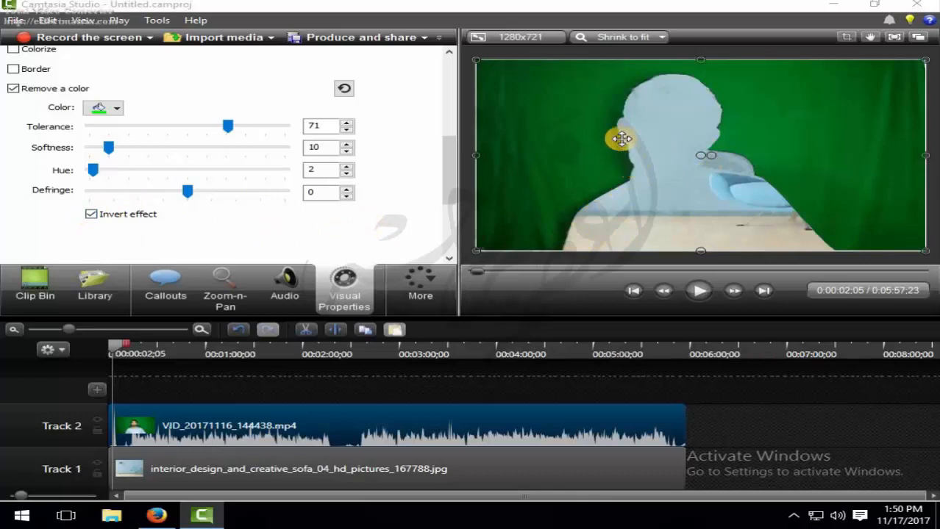
pyautogui.click(90, 214)
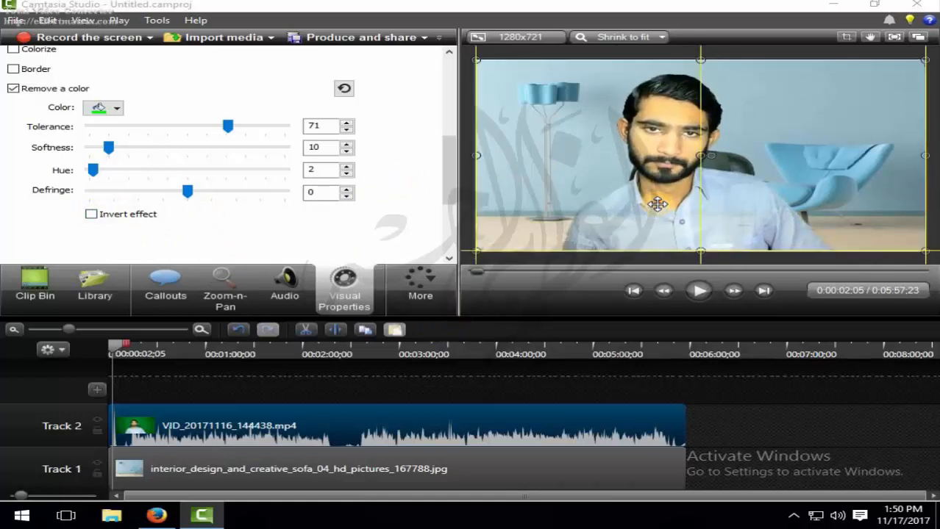
# - Move and resize the video clip in the preview so the presenter sits on the left side of the background
pyautogui.moveTo(515, 164); pyautogui.dragTo(642, 188)
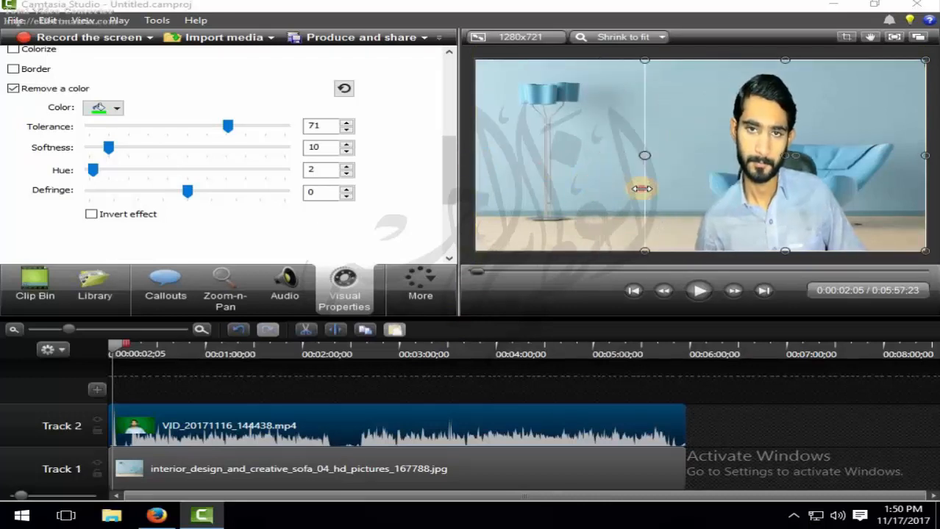
pyautogui.moveTo(809, 211); pyautogui.dragTo(717, 198)
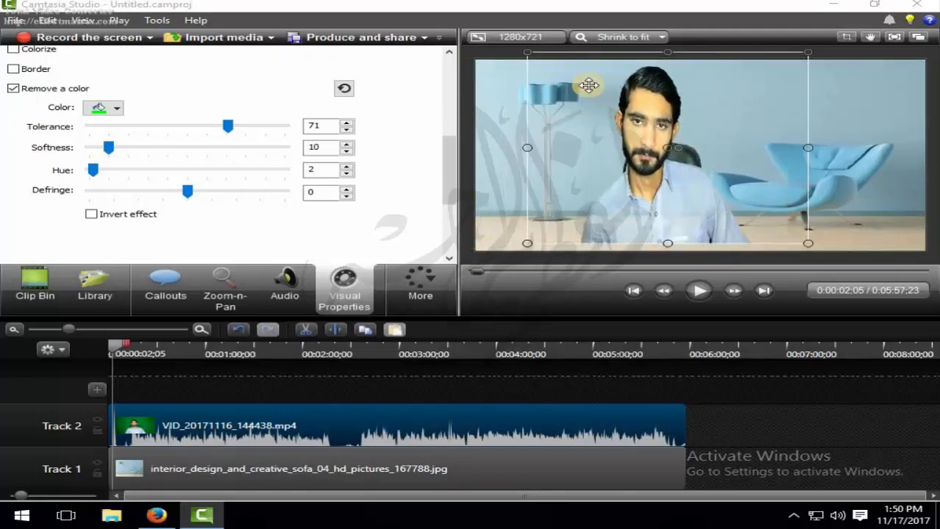
pyautogui.moveTo(531, 53); pyautogui.dragTo(520, 125)
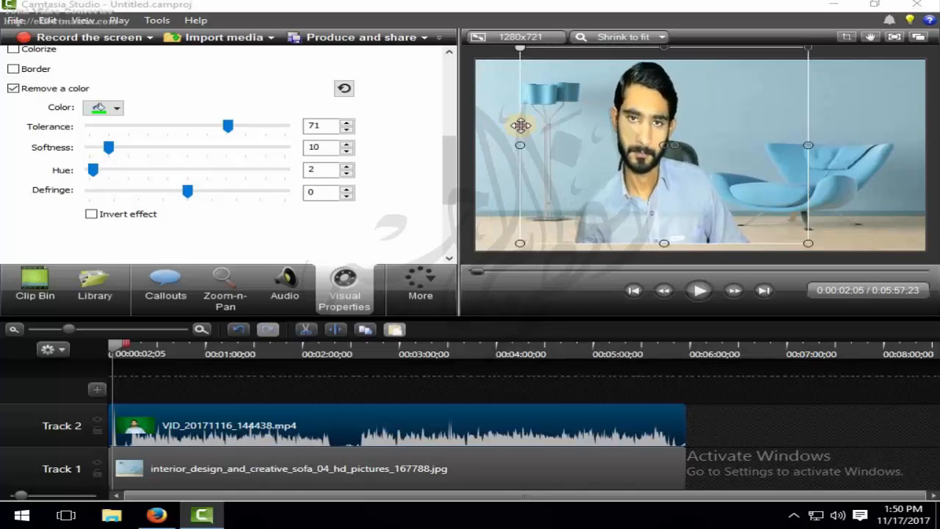
pyautogui.moveTo(721, 170); pyautogui.dragTo(650, 175)
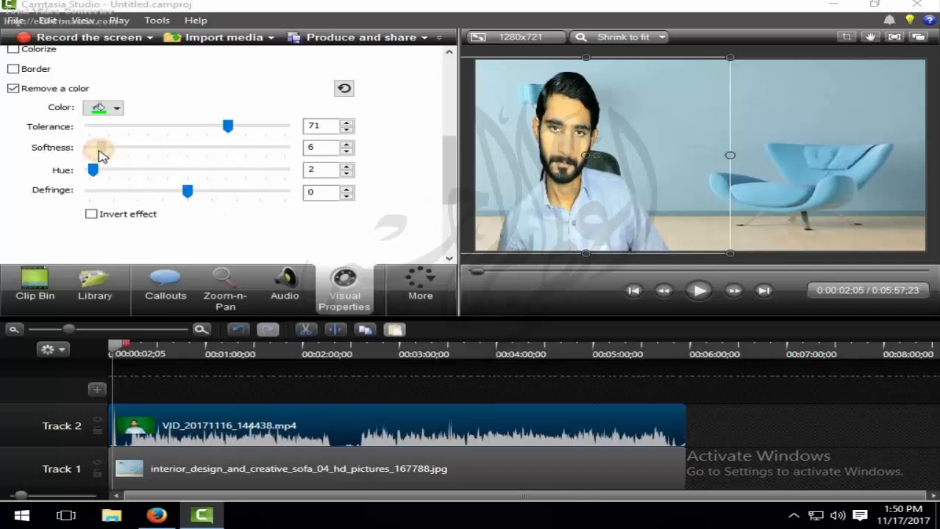
# - Set the Remove a color softness to 8 and scroll back to the top of the Visual Properties
pyautogui.moveTo(106, 156); pyautogui.dragTo(106, 152)
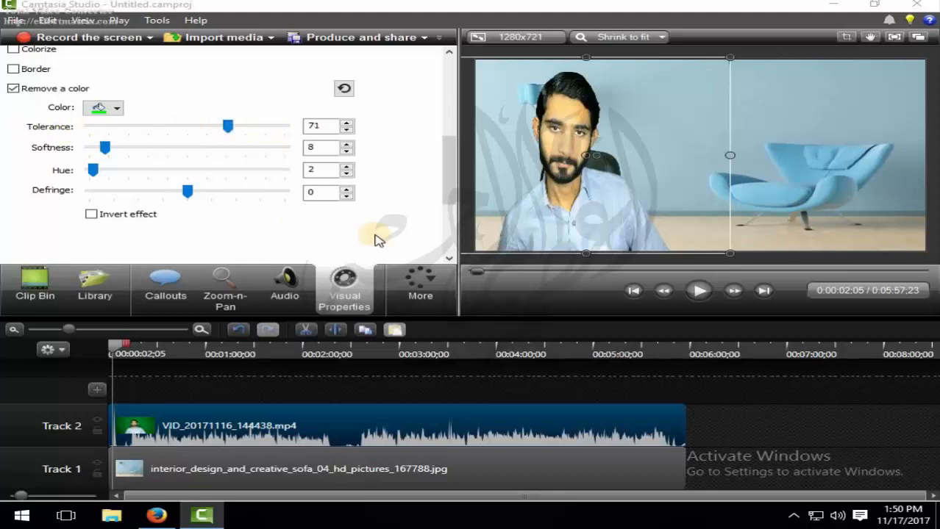
pyautogui.moveTo(447, 177); pyautogui.dragTo(448, 62)
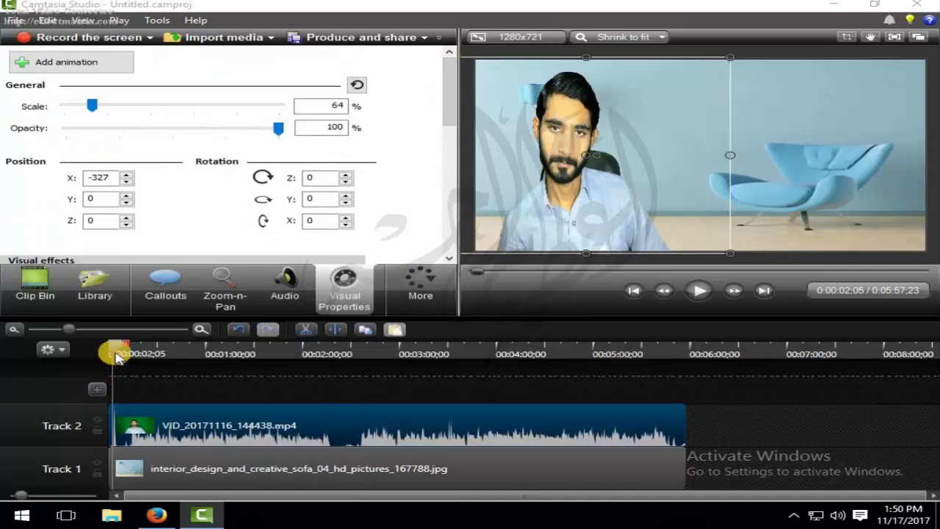
# - Play the timeline from the start to preview the keyed video over the background image
pyautogui.moveTo(116, 347); pyautogui.dragTo(100, 343)
pyautogui.click(699, 291)
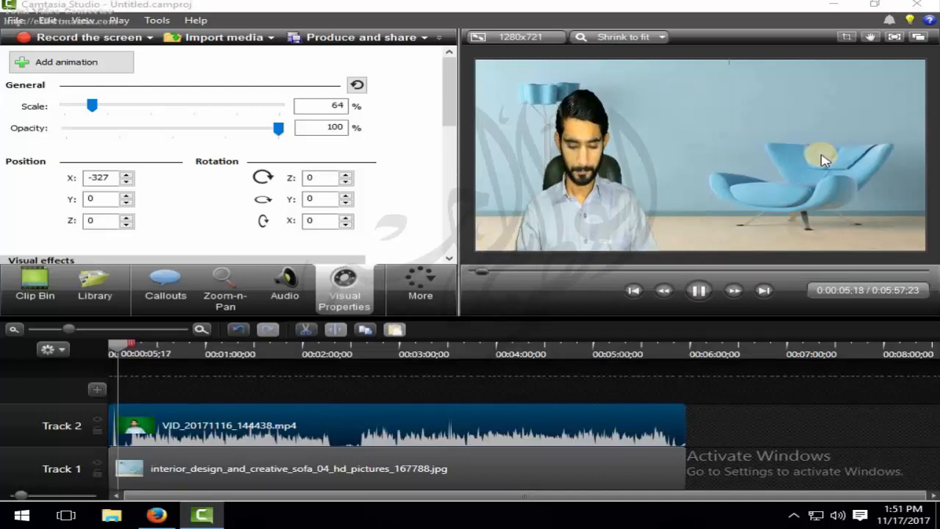
pyautogui.click(701, 292)
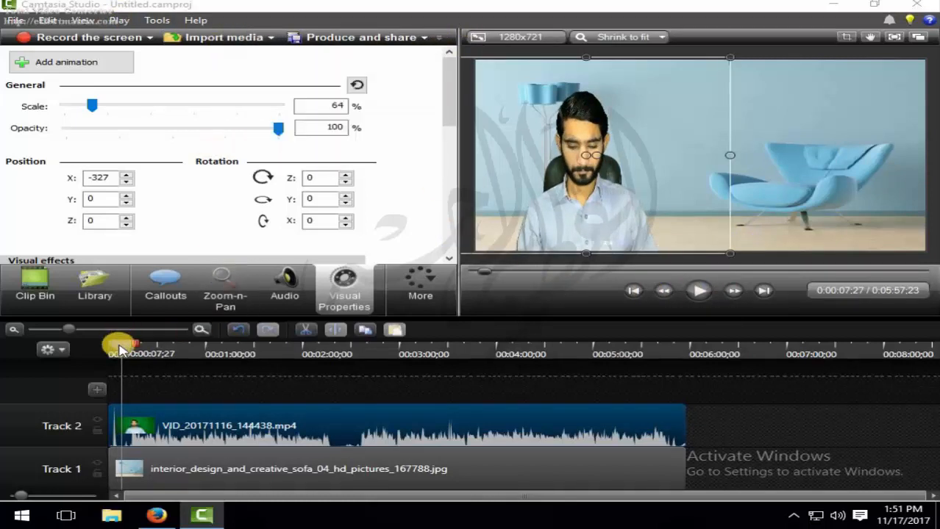
pyautogui.moveTo(122, 349); pyautogui.dragTo(158, 358)
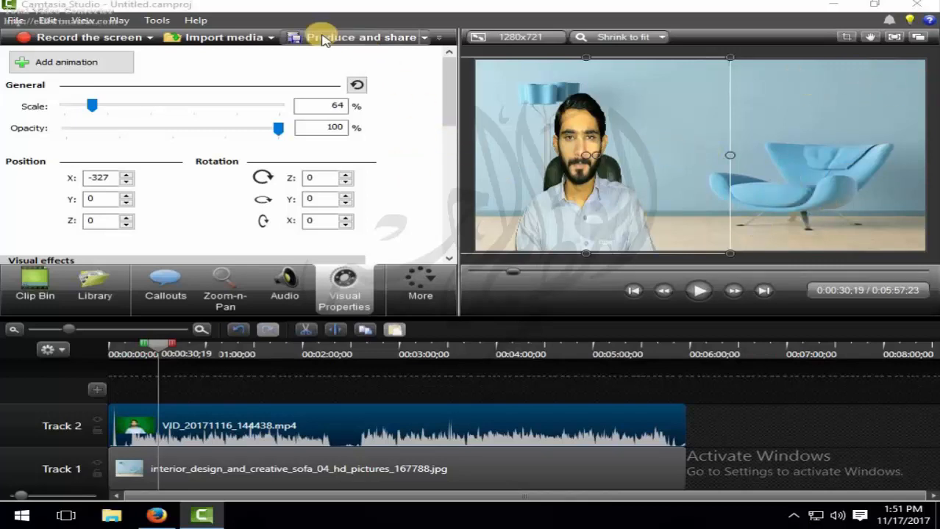
# - Begin producing the video as MP4 with Smart Player (up to 720p) and cancel the Production Wizard
pyautogui.click(398, 36)
pyautogui.click(537, 131)
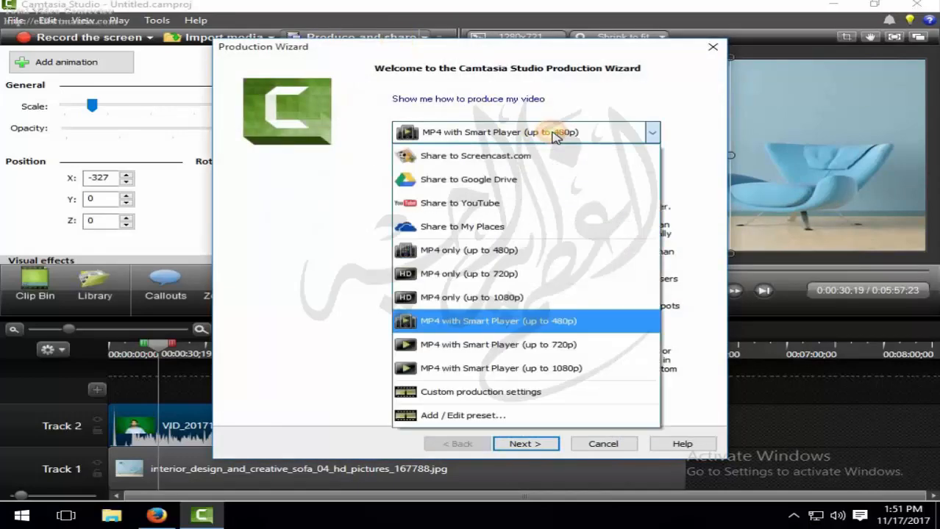
pyautogui.click(556, 344)
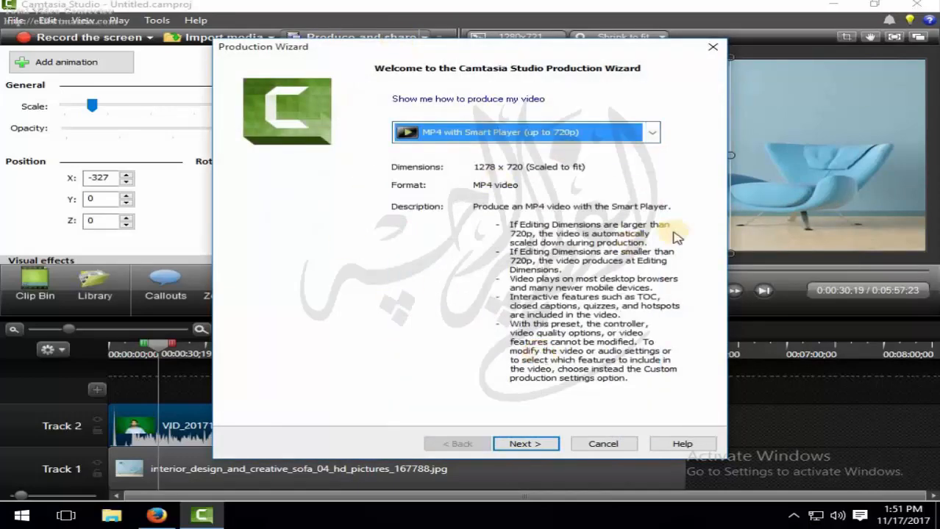
pyautogui.click(526, 443)
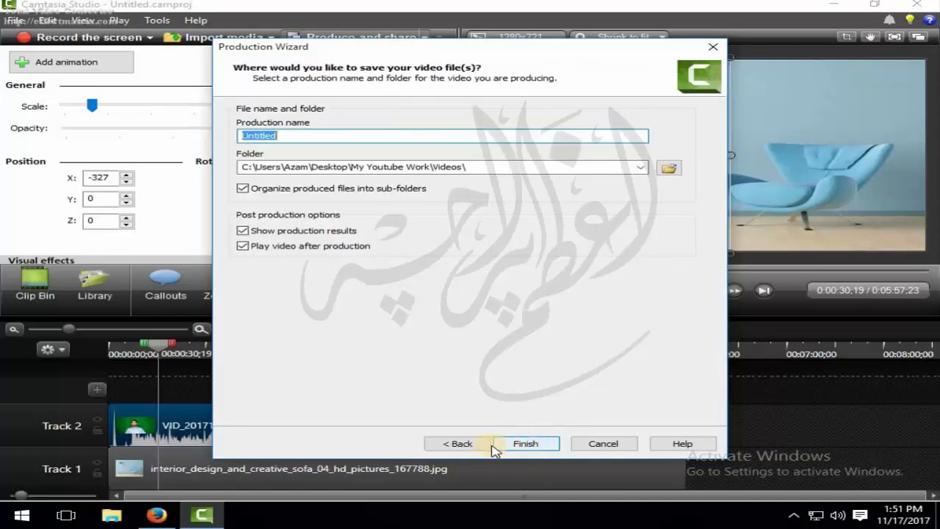
pyautogui.click(597, 444)
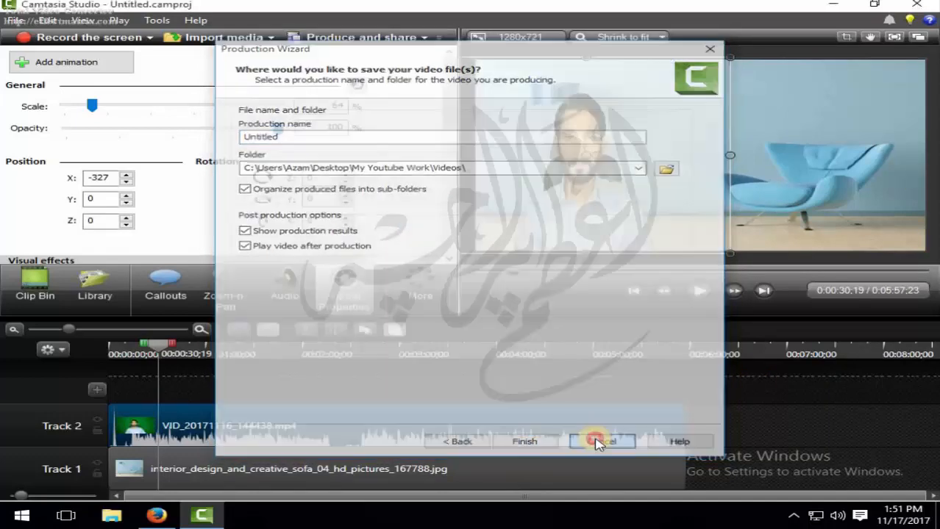
# - Close Camtasia Studio without saving changes to the project
pyautogui.click(916, 4)
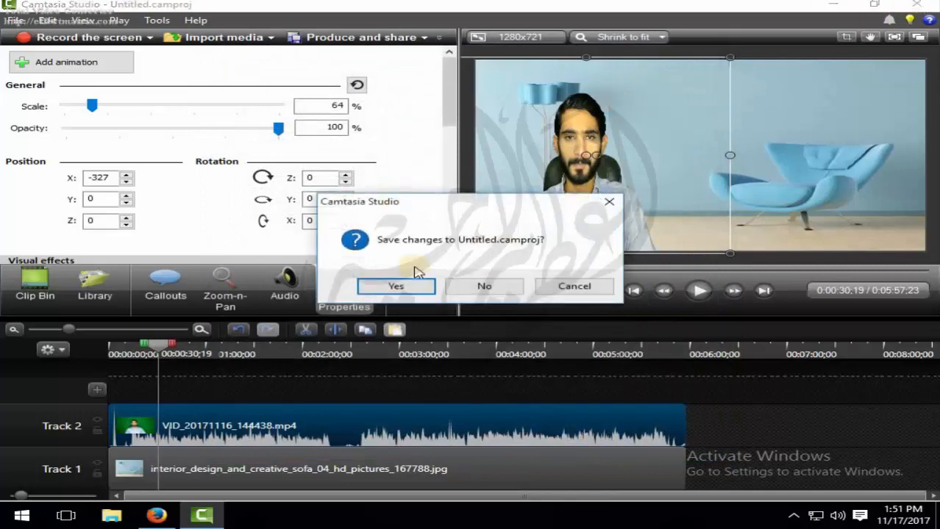
pyautogui.click(477, 287)
pyautogui.rightClick(310, 224)
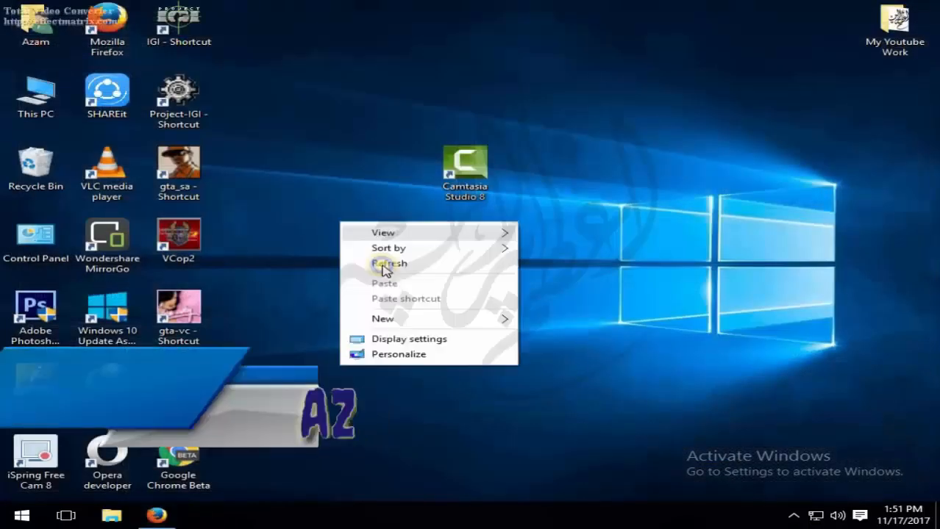
pyautogui.click(384, 263)
pyautogui.rightClick(283, 211)
pyautogui.click(331, 262)
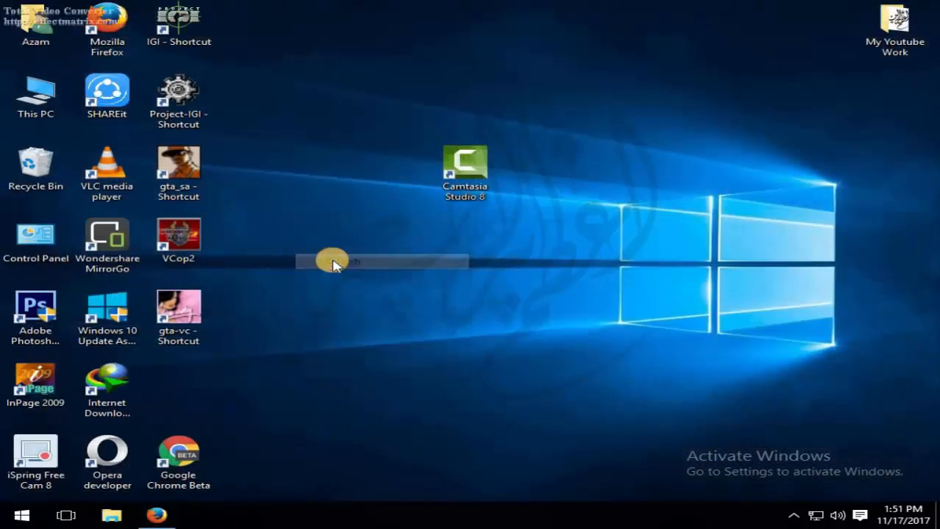